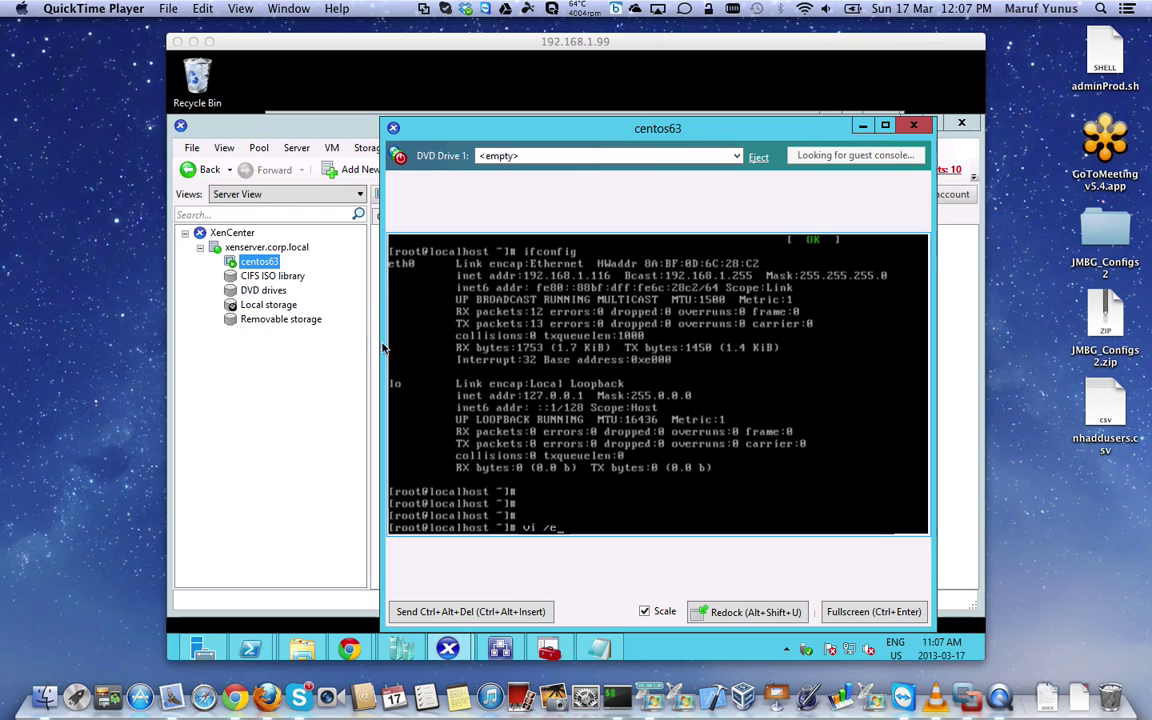
Bring VMware Fusion's Virtual Machine Library, showing citrixxen61 and VMware ESXi 5, to the front
click(973, 697)
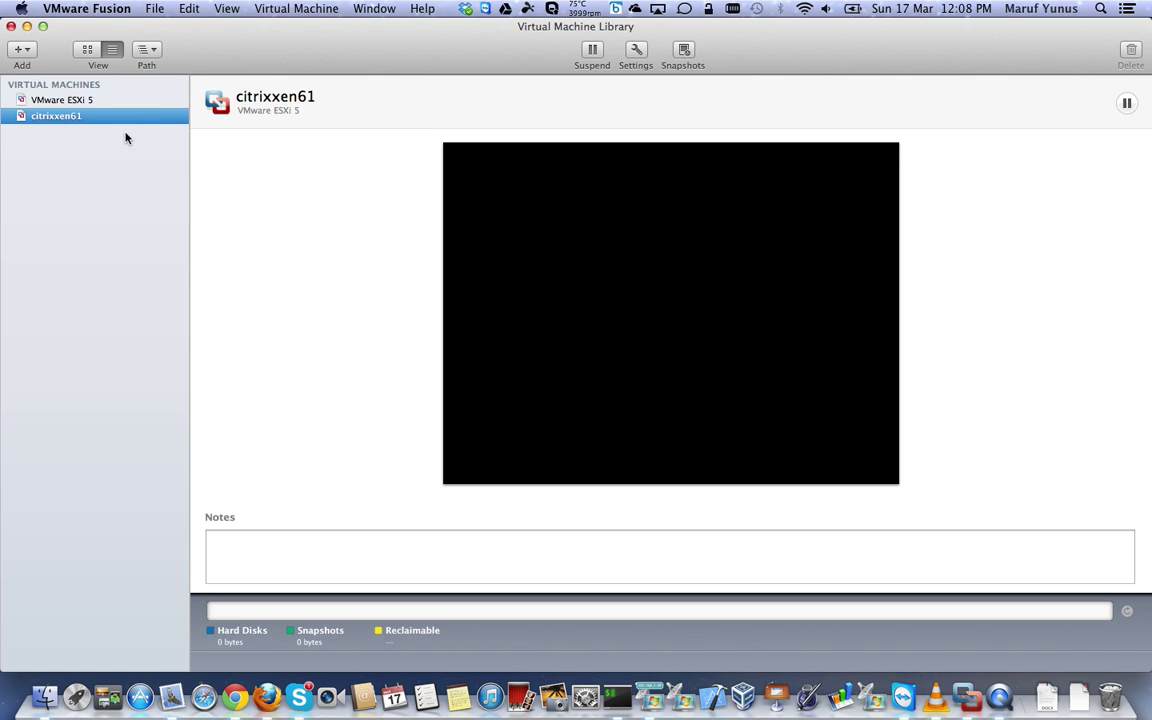
click(45, 120)
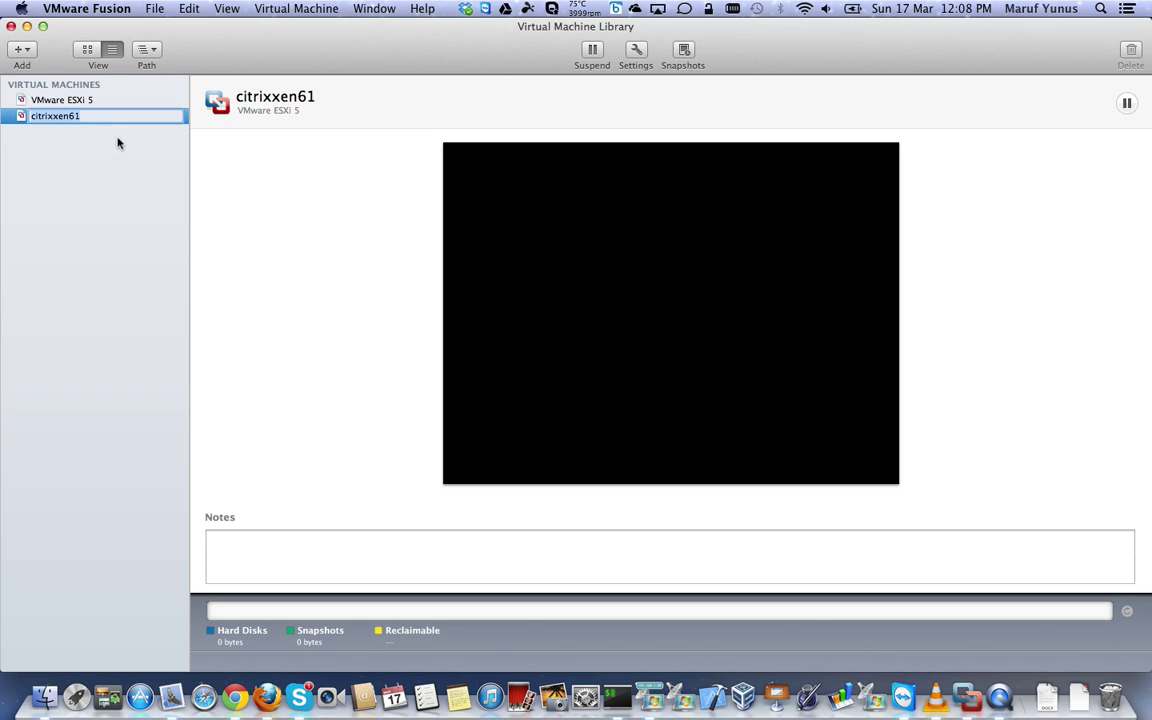
key(Return)
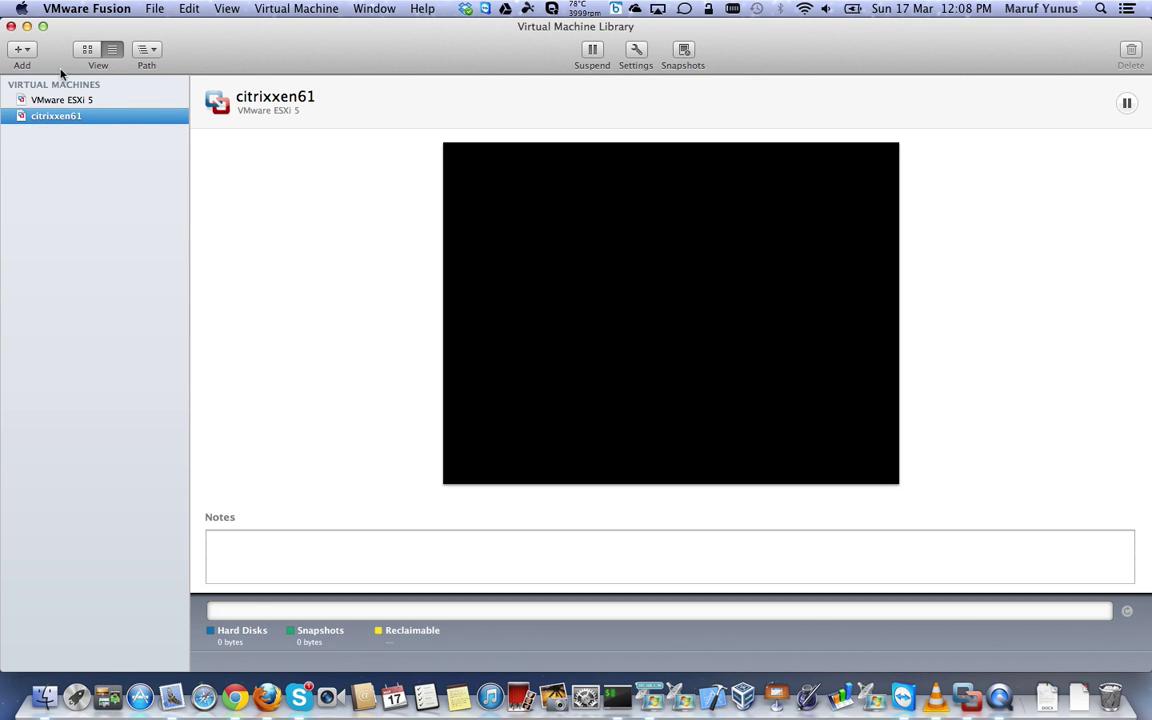
Minimize Fusion, reposition the centos63 console window, and bring XenCenter's main window forward
click(27, 27)
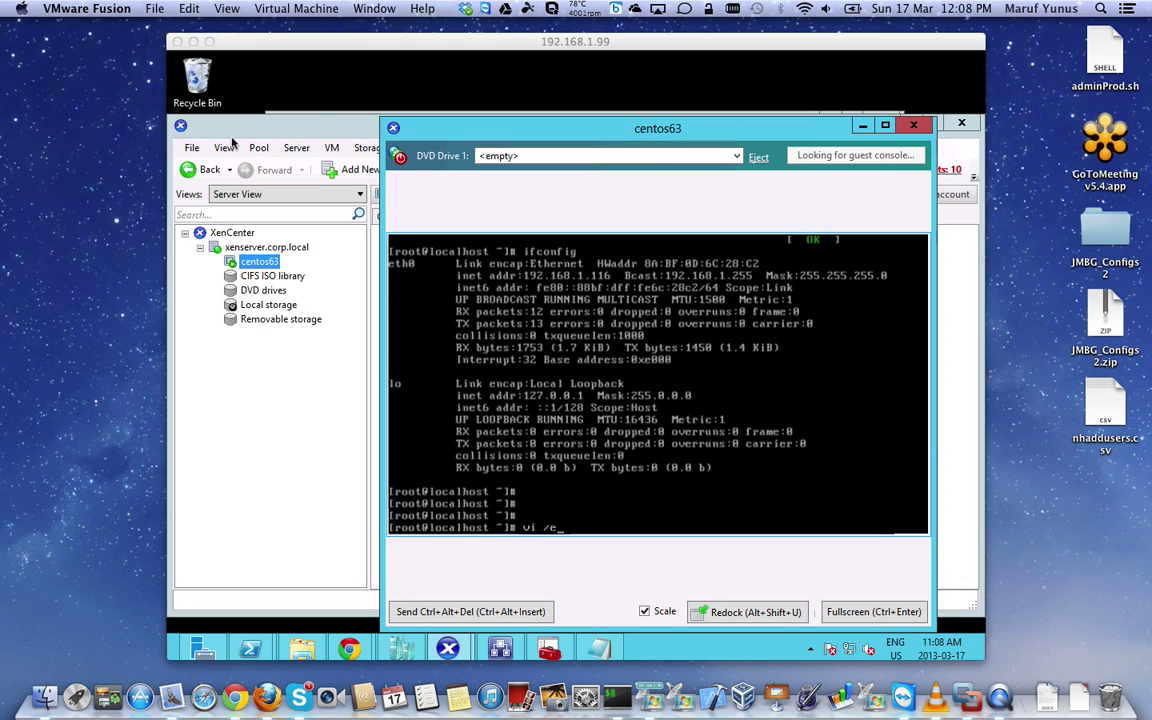
click(557, 135)
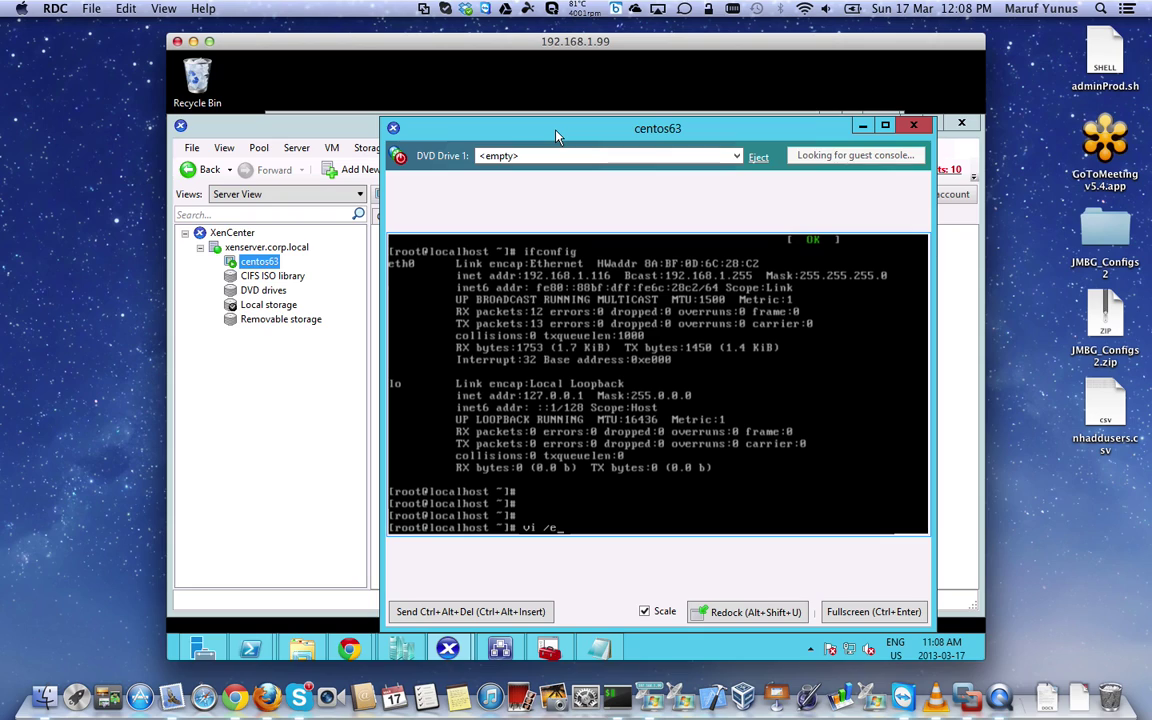
drag(495, 121, 486, 58)
click(296, 555)
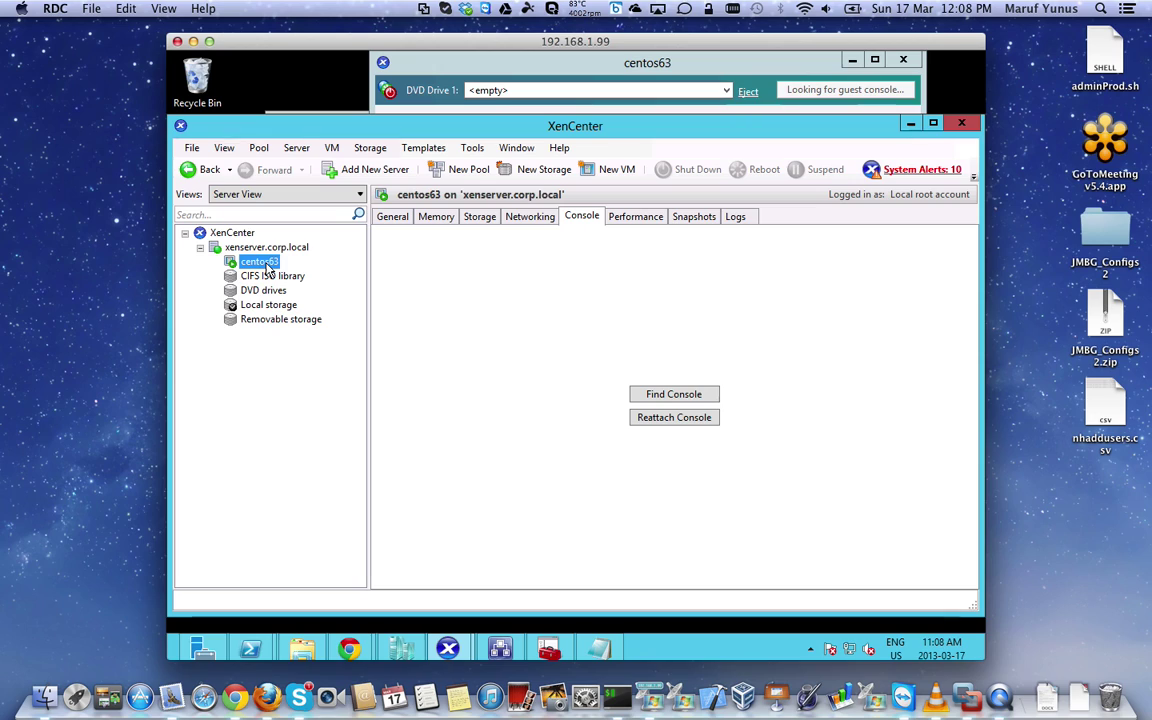
Review centos63's General, Memory and Storage properties, including the 8 GB centosd1 disk
click(404, 218)
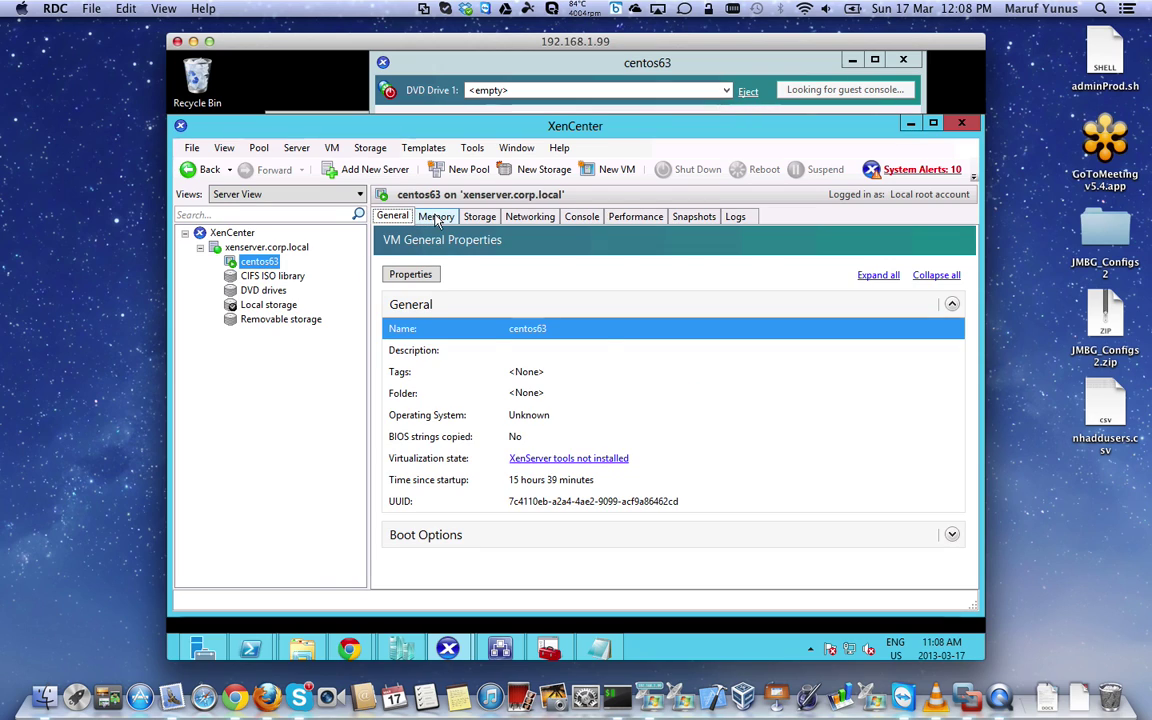
click(425, 217)
click(478, 217)
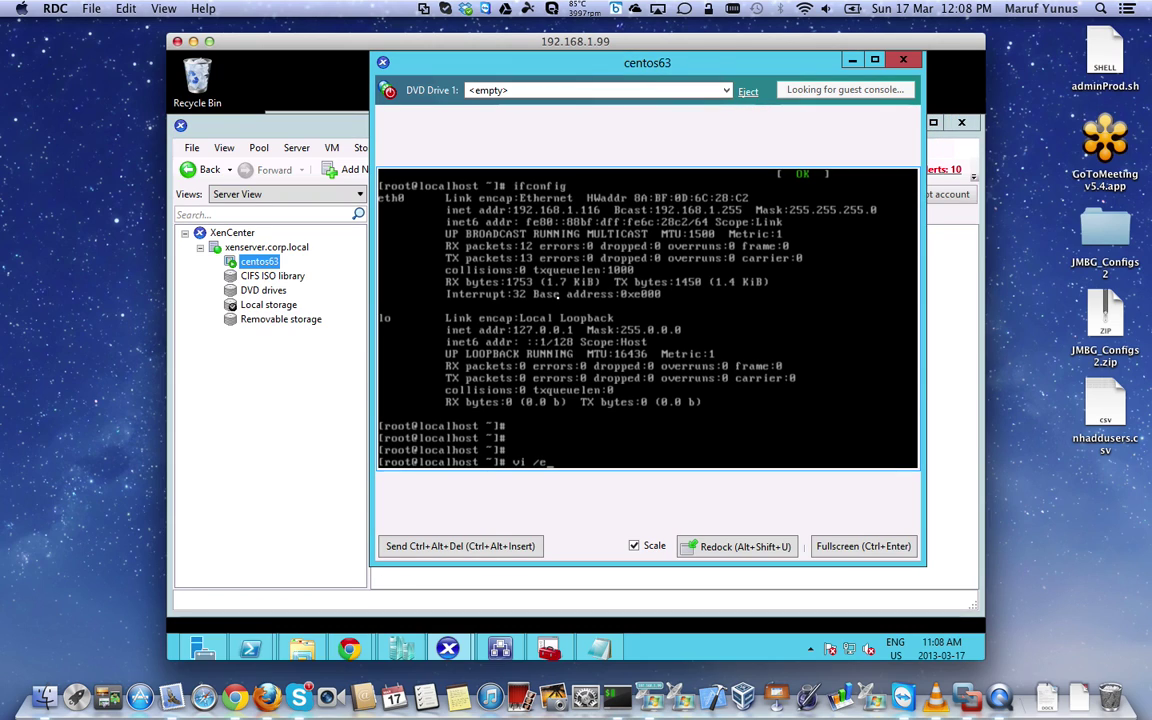
Open /etc/sysconfig/network-scripts/ifcfg-eth0 in vi from the command history
key(BackSpace)
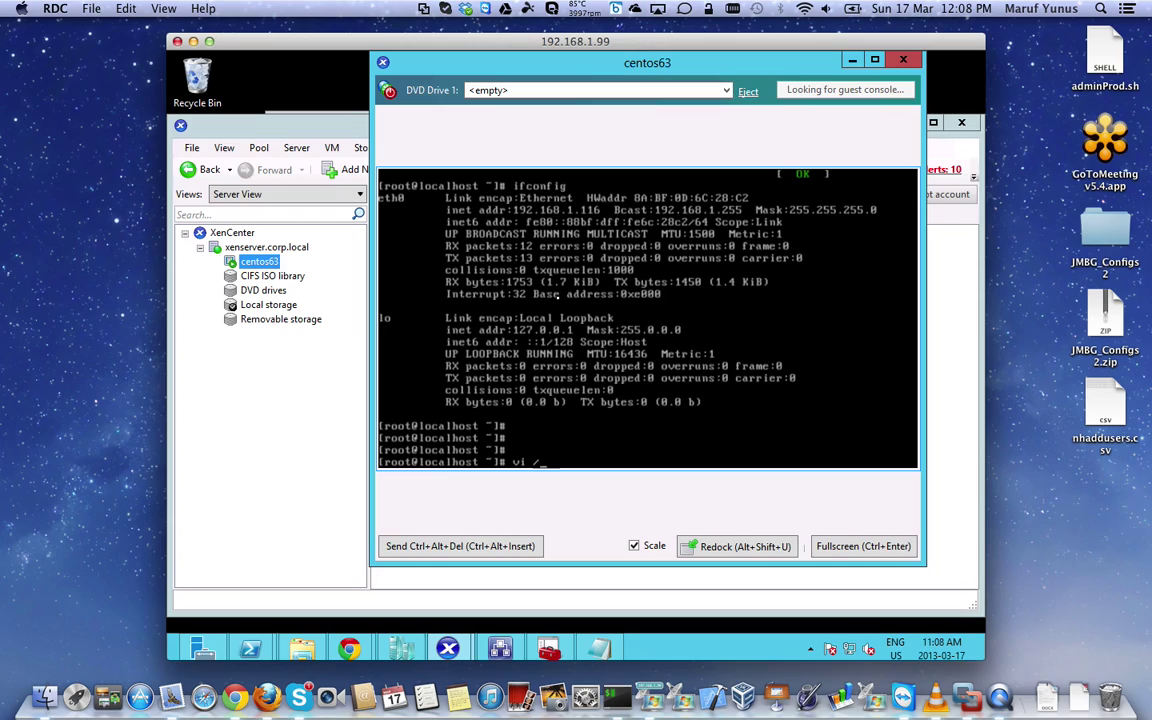
key(BackSpace)
key(BackSpace)
key(BackSpace)
key(BackSpace)
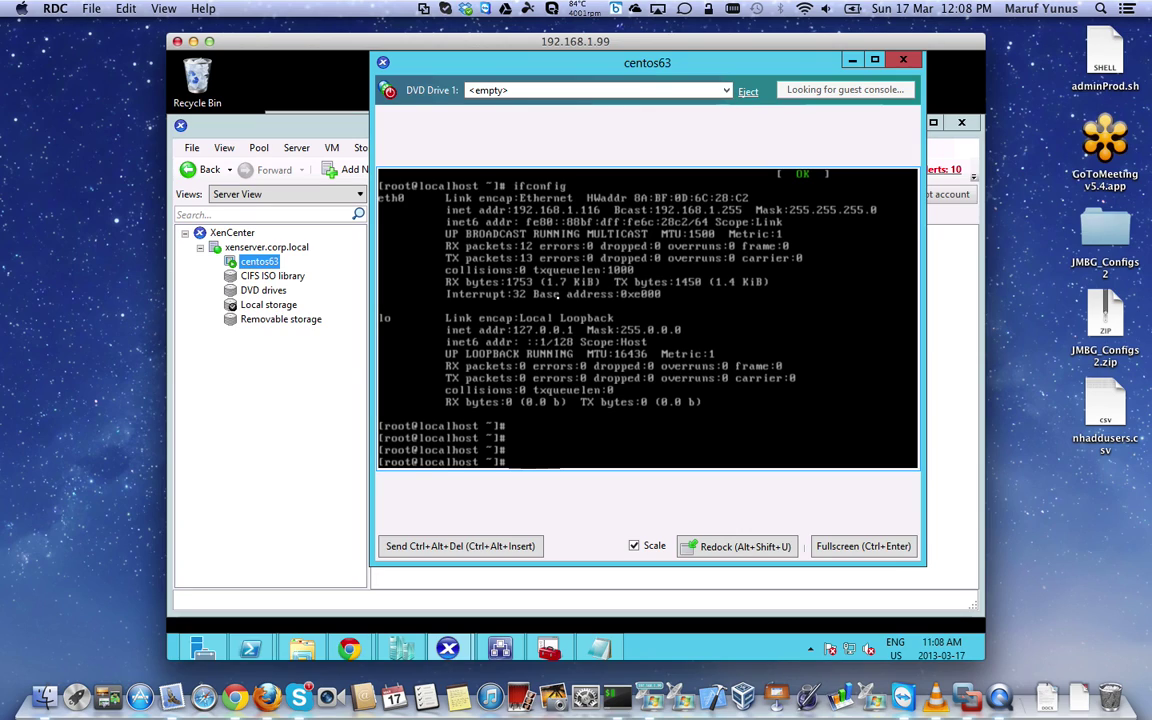
text(service network restart)
key(Up)
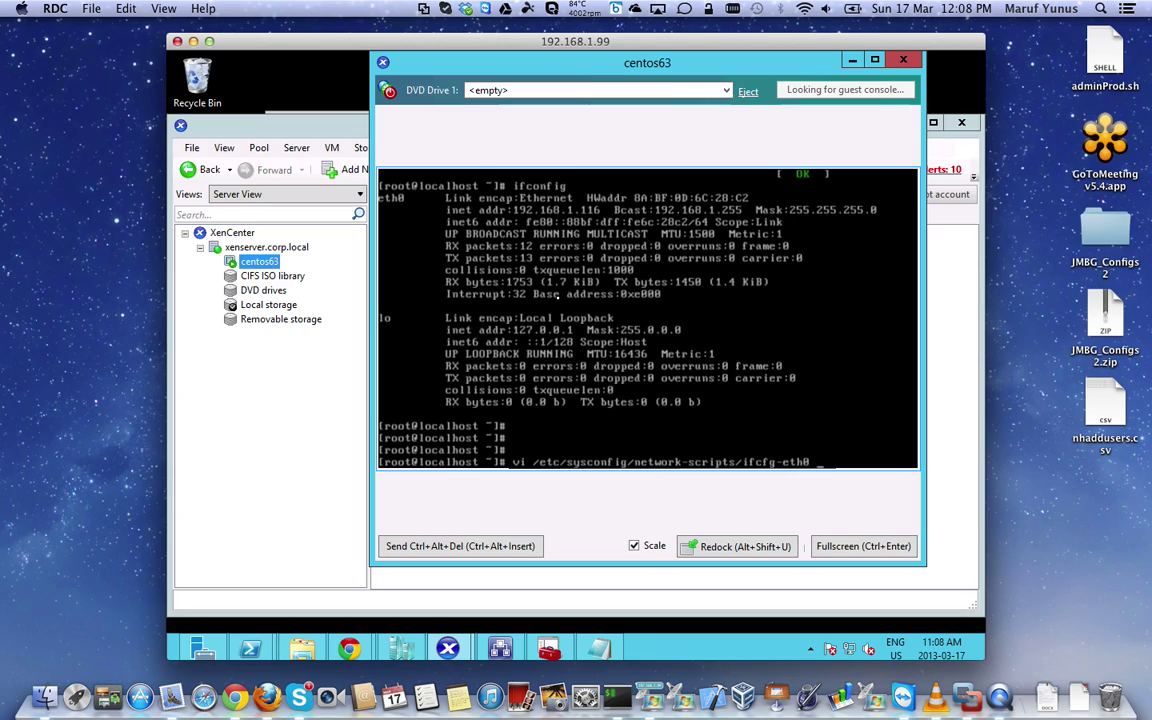
key(Left)
key(Left)
key(Left)
key(Left)
key(Left)
key(Left)
key(Left)
key(Left)
key(Left)
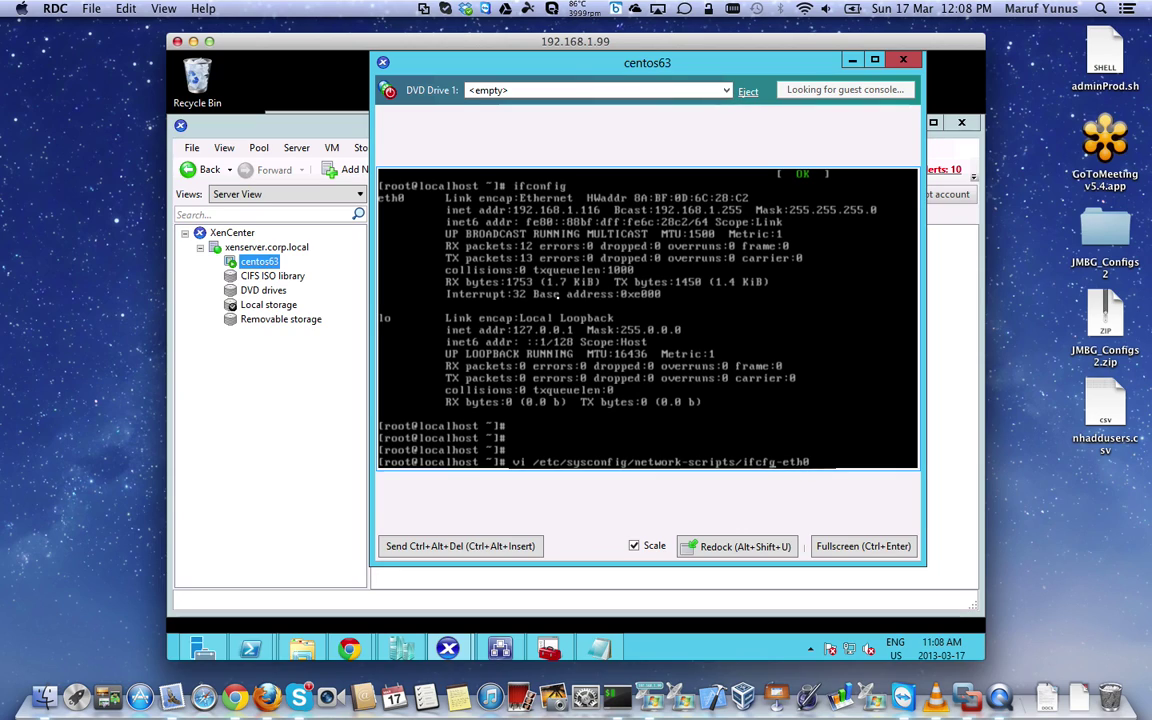
key(Right)
key(Right)
key(Right)
key(Return)
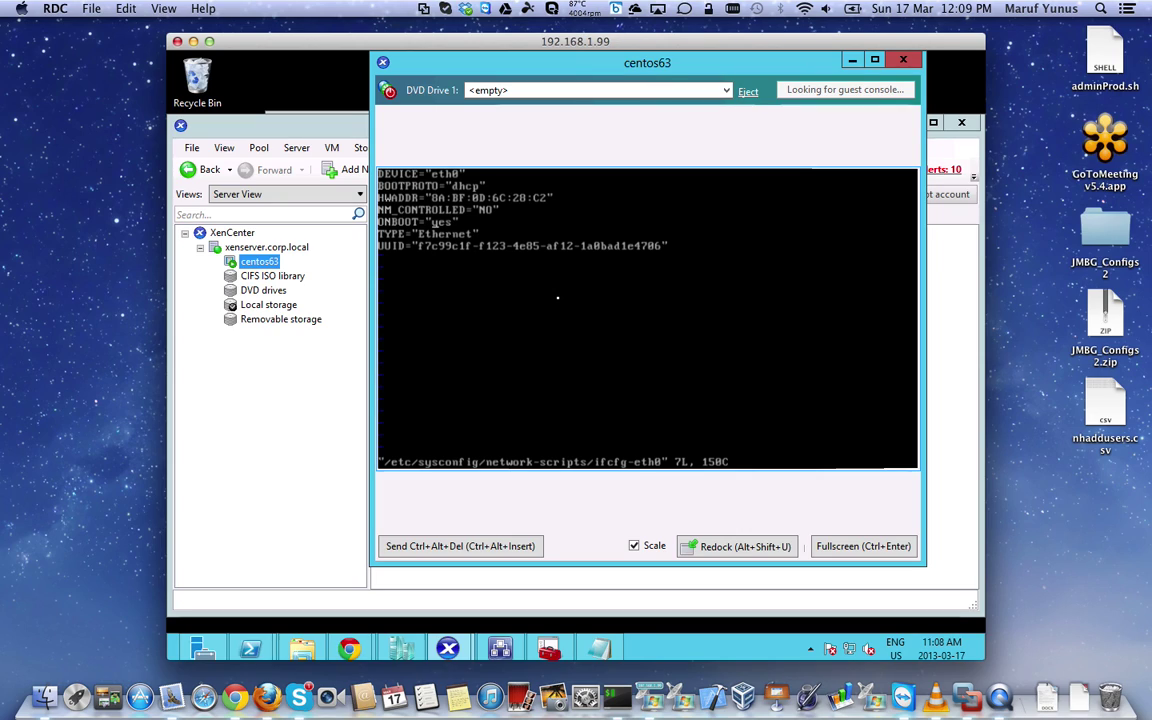
Save and quit ifcfg-eth0 with :wq
key(Right)
key(Right)
key(Right)
key(Right)
text(:wq)
key(Return)
Run ifconfig to confirm eth0 is at 192.168.1.116, mask 255.255.255.0
text(se)
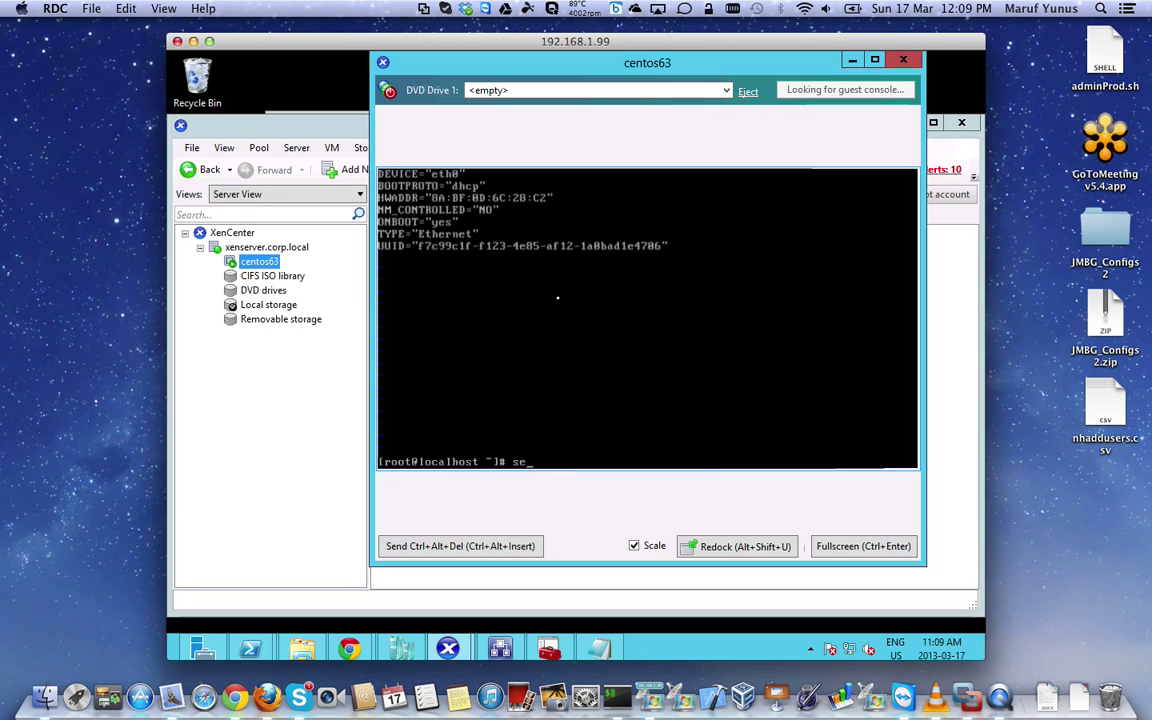
text(rvice network res)
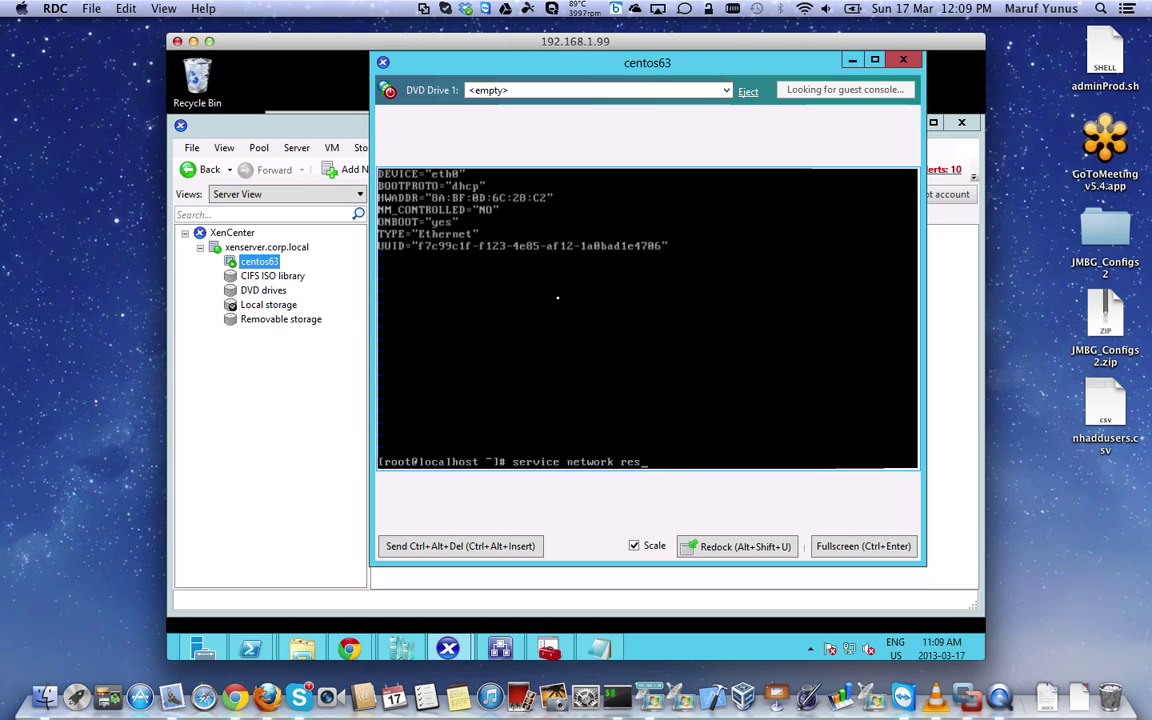
key(BackSpace)
key(BackSpace)
key(BackSpace)
key(BackSpace)
key(BackSpace)
key(BackSpace)
key(BackSpace)
key(BackSpace)
key(BackSpace)
key(BackSpace)
key(BackSpace)
key(BackSpace)
key(BackSpace)
key(BackSpace)
key(BackSpace)
key(BackSpace)
key(BackSpace)
key(BackSpace)
key(BackSpace)
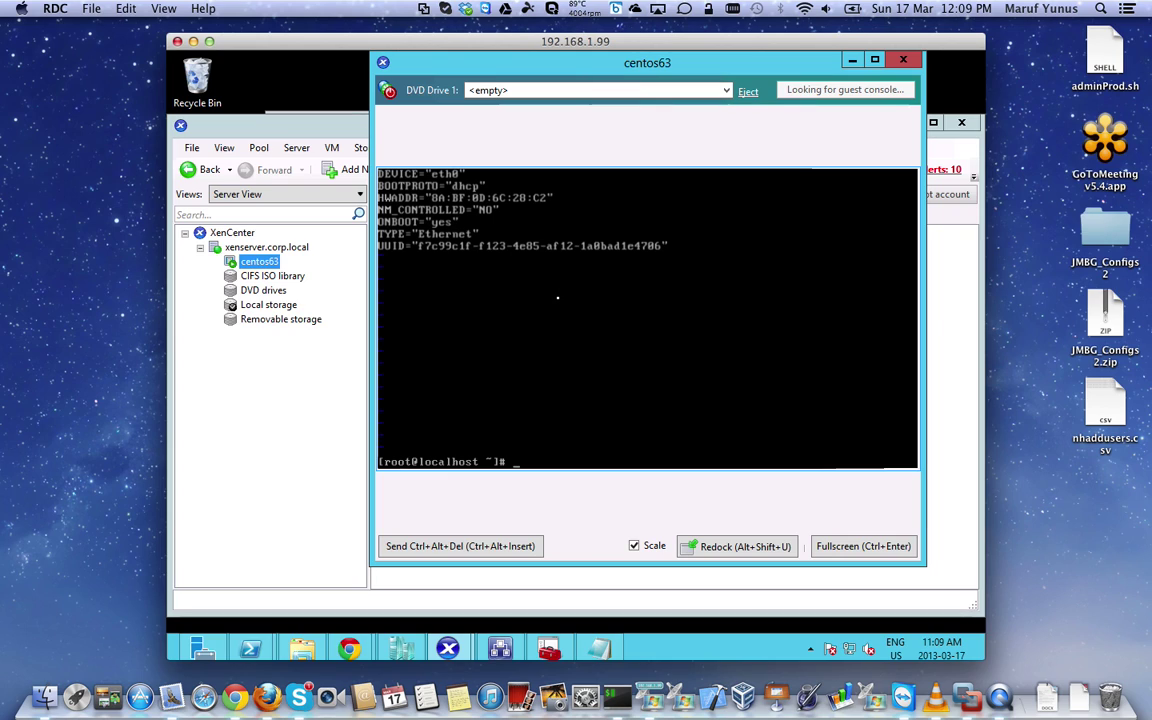
text(ifconfig)
key(Return)
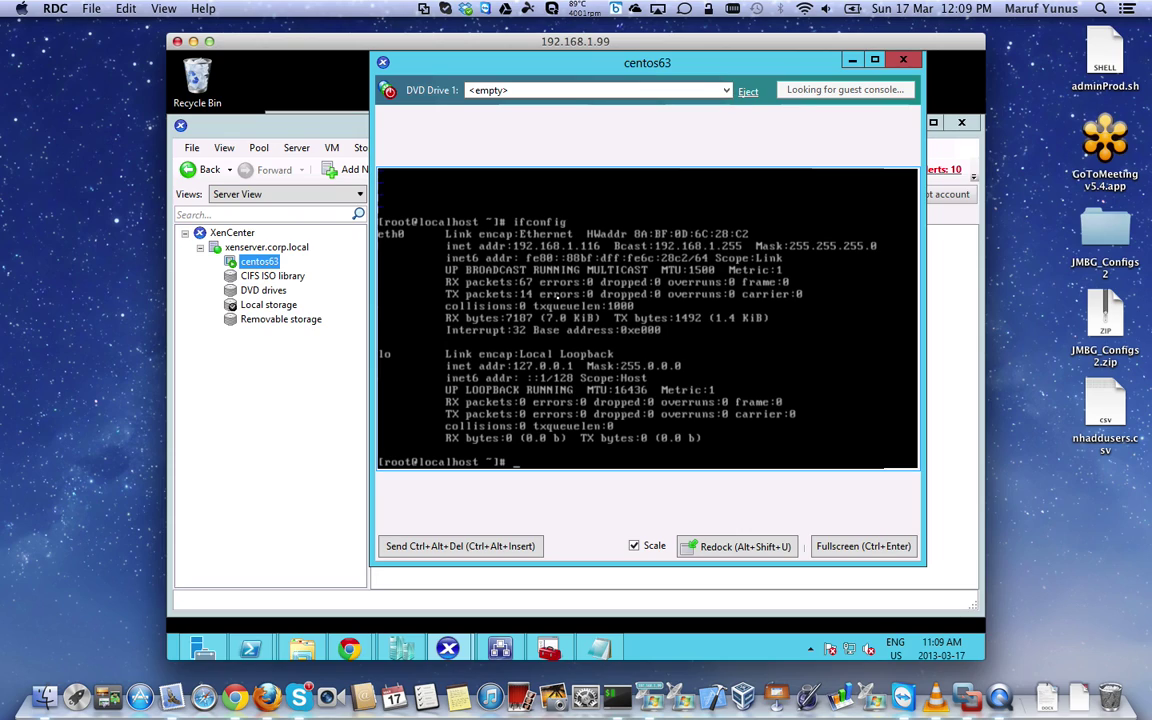
Ping google.com twice, stopping with Ctrl+C, showing 4 packets received and 0% loss
text(p)
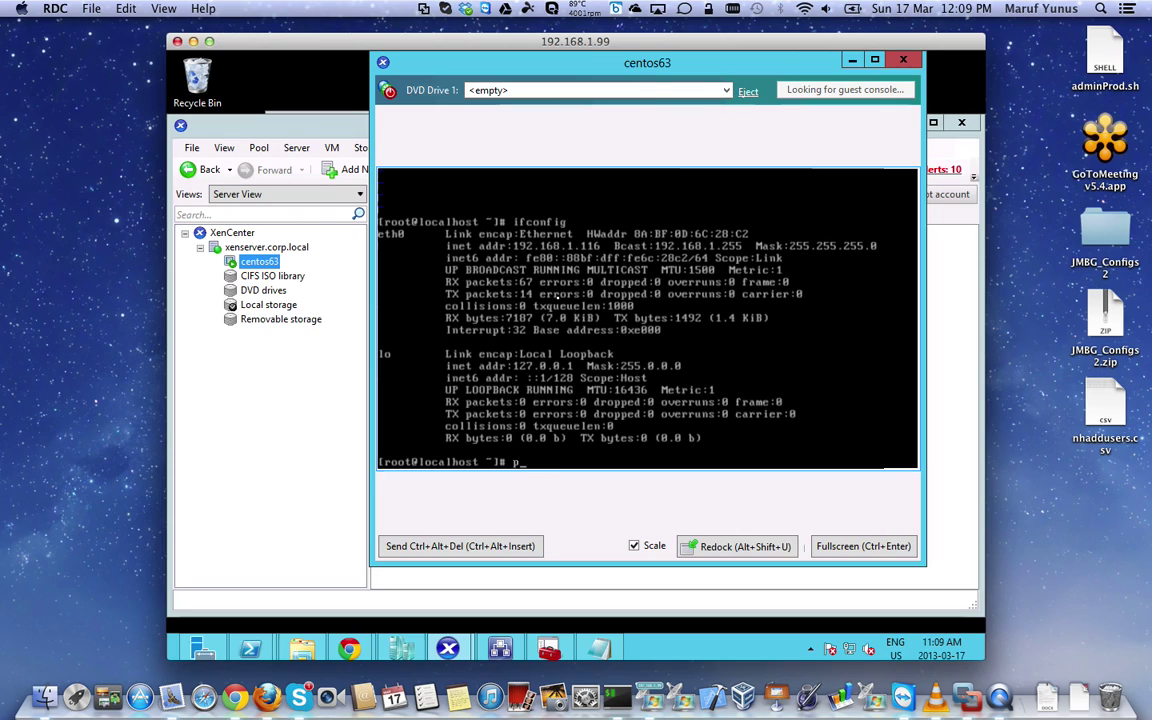
text(ing google.com)
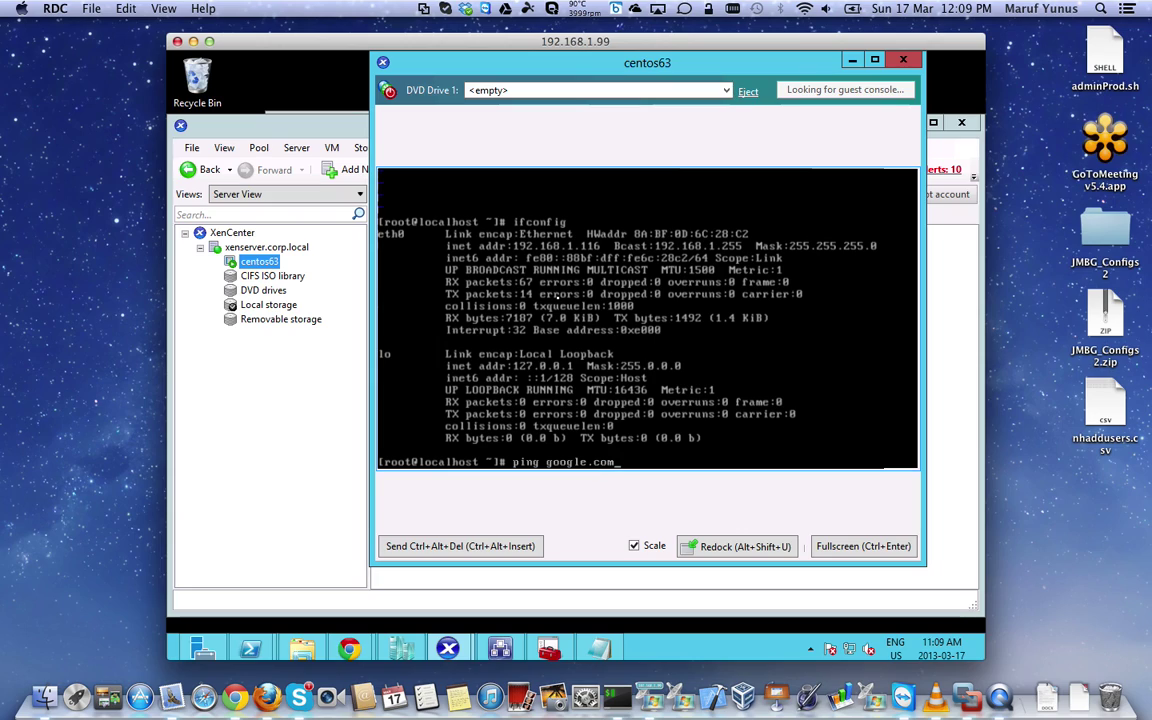
key(Return)
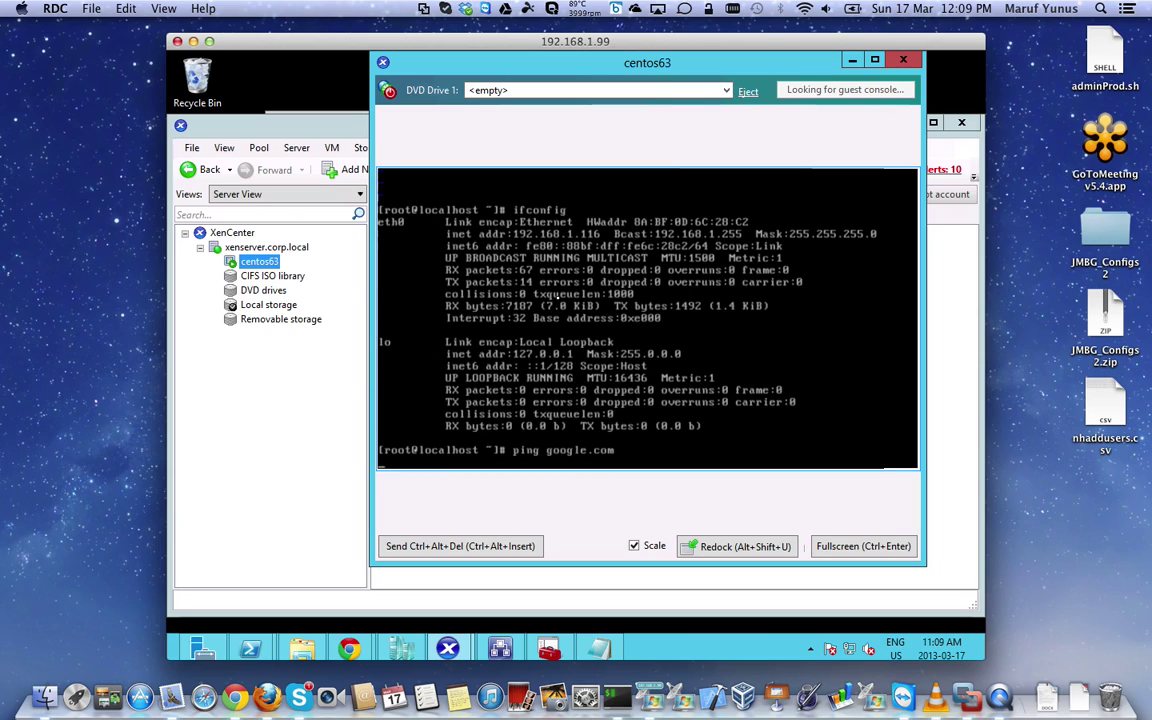
key(ctrl+c)
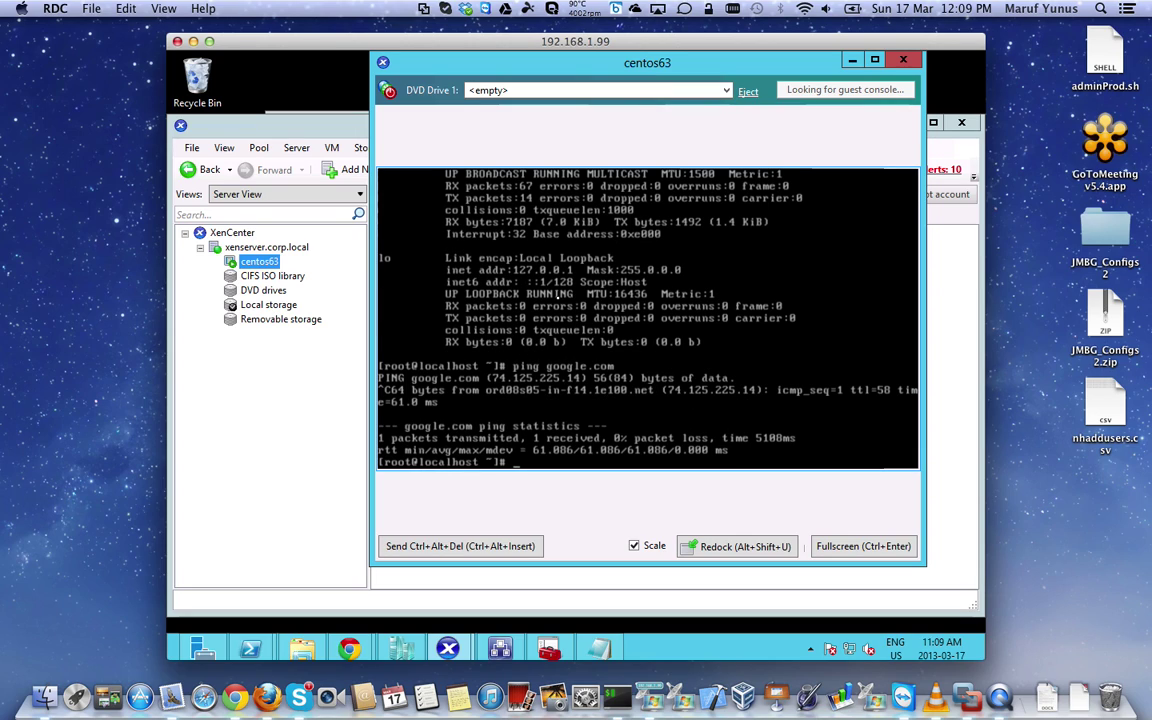
key(Up)
key(Return)
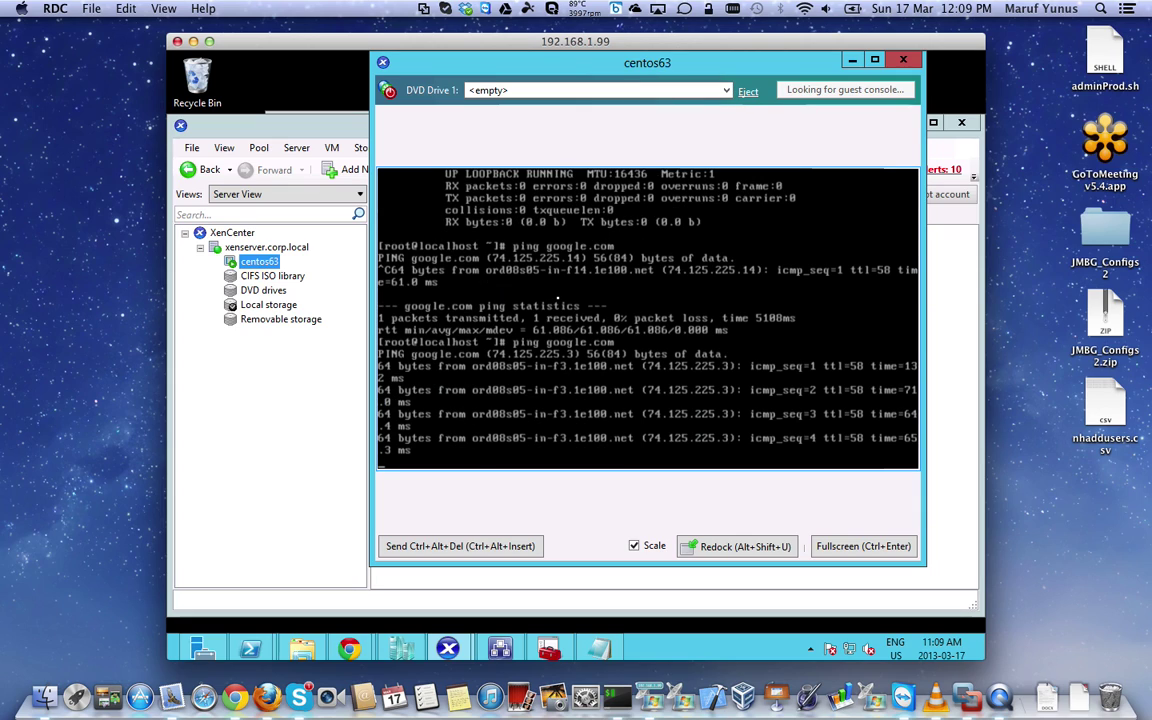
key(ctrl+c)
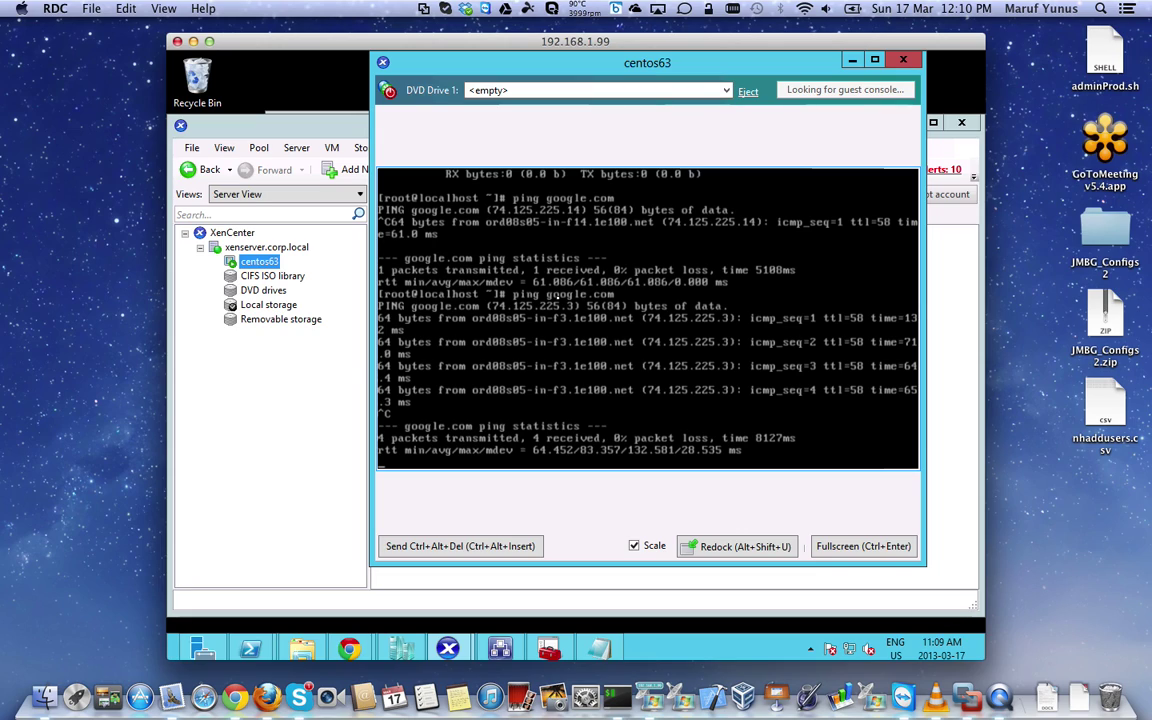
key(ctrl+c)
key(Return)
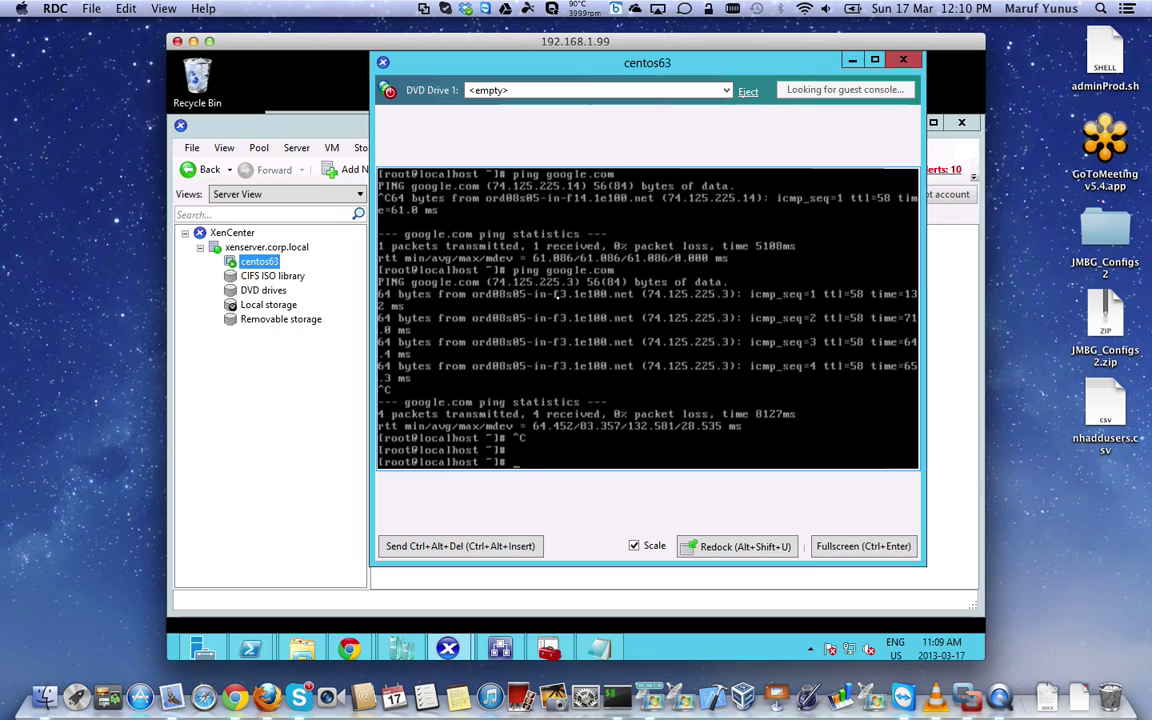
Run vi /etc/ssh/sshd_config to edit the SSH daemon configuration
text(vm)
key(BackSpace)
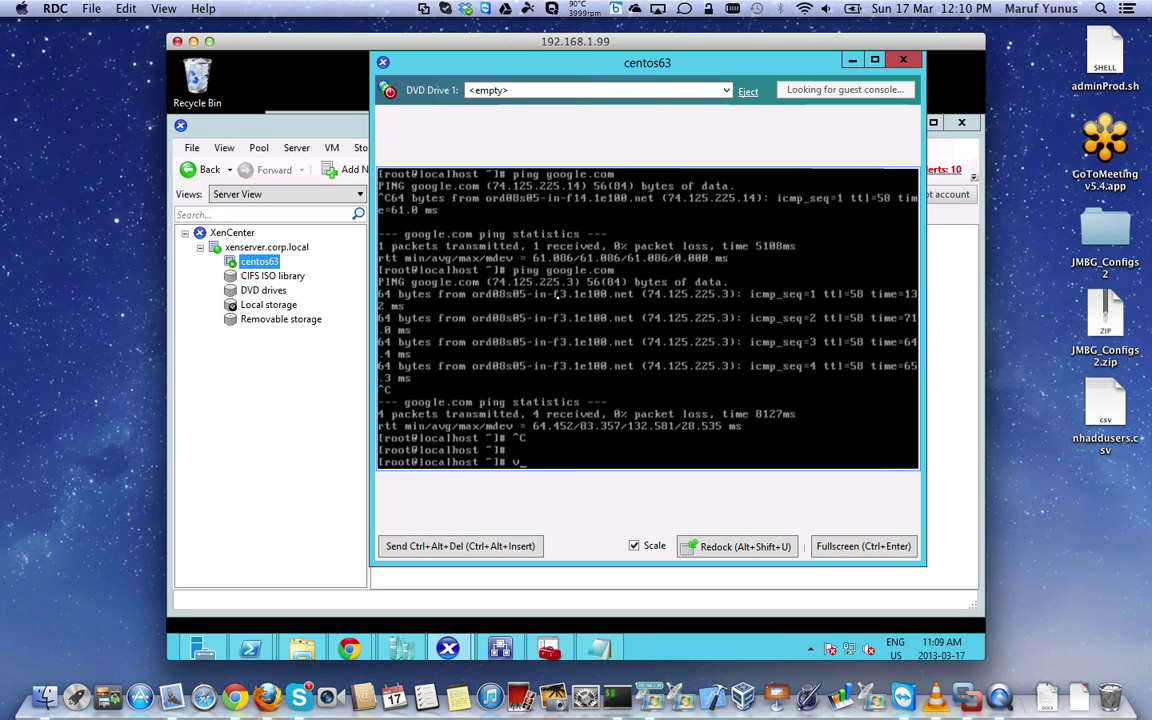
text(i /etc/)
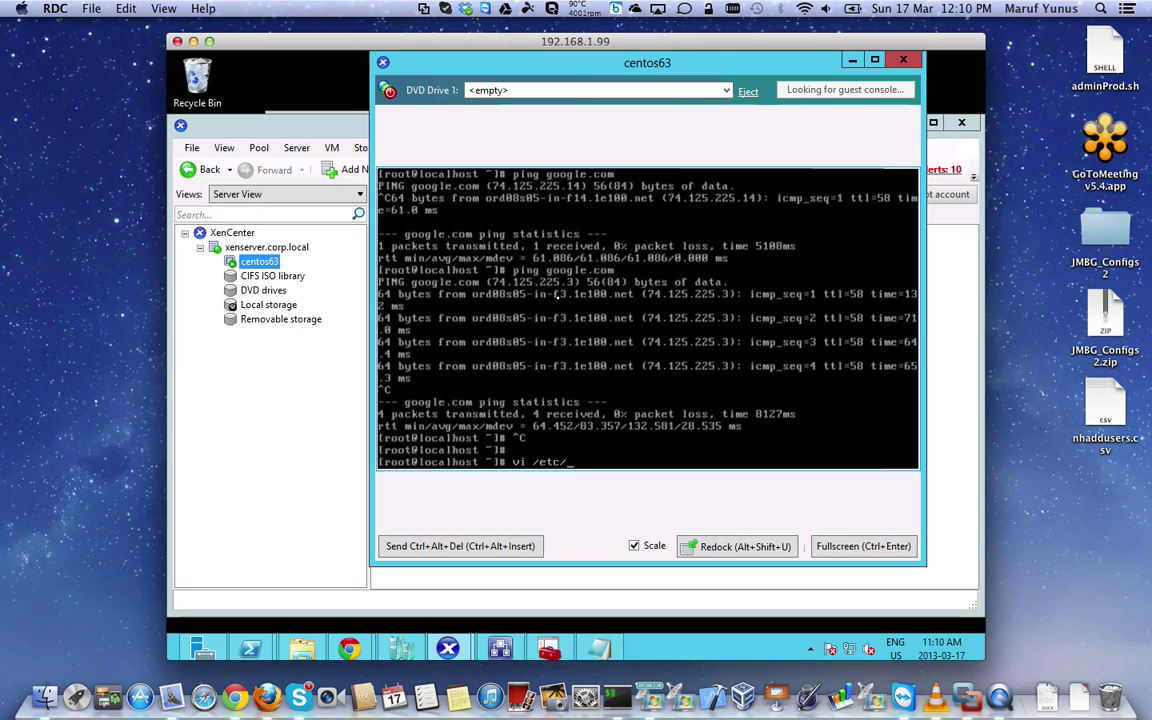
text(ssh/ssh)
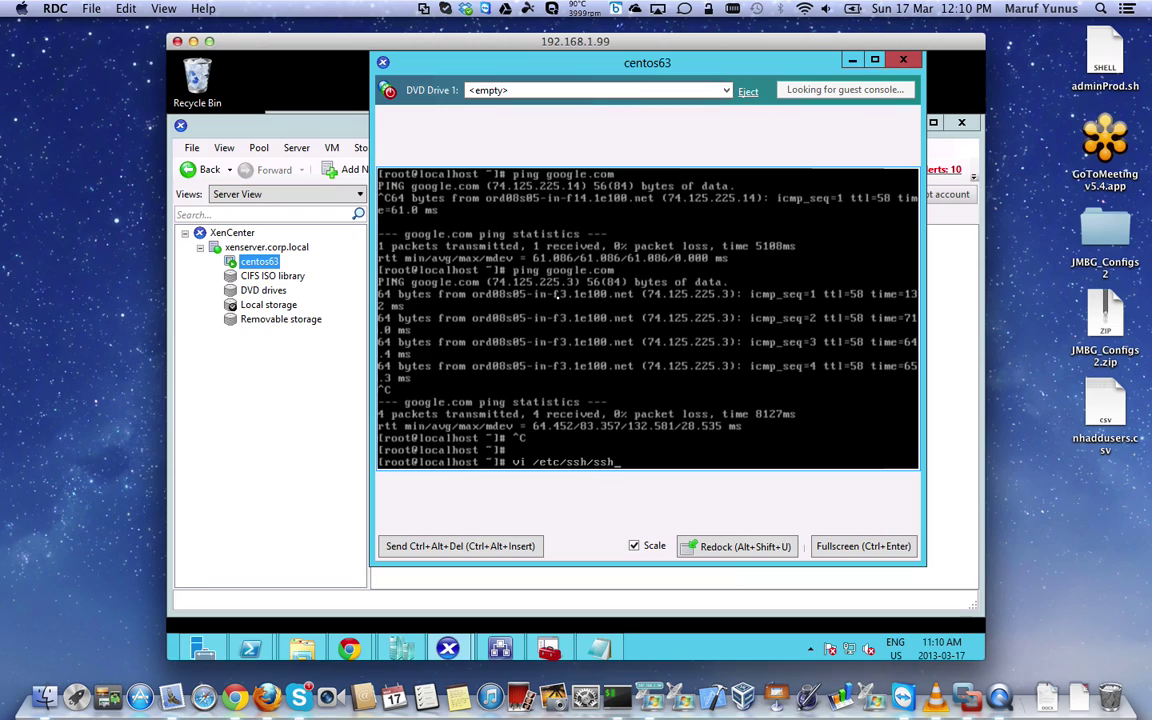
text(d_config)
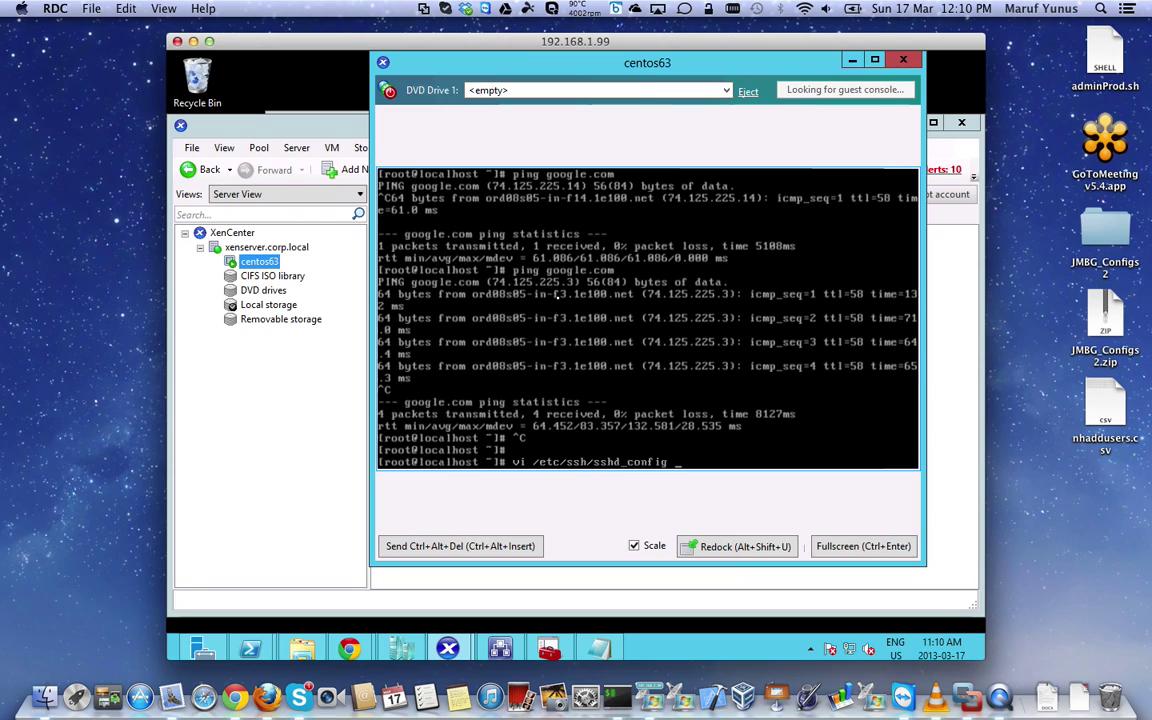
key(Return)
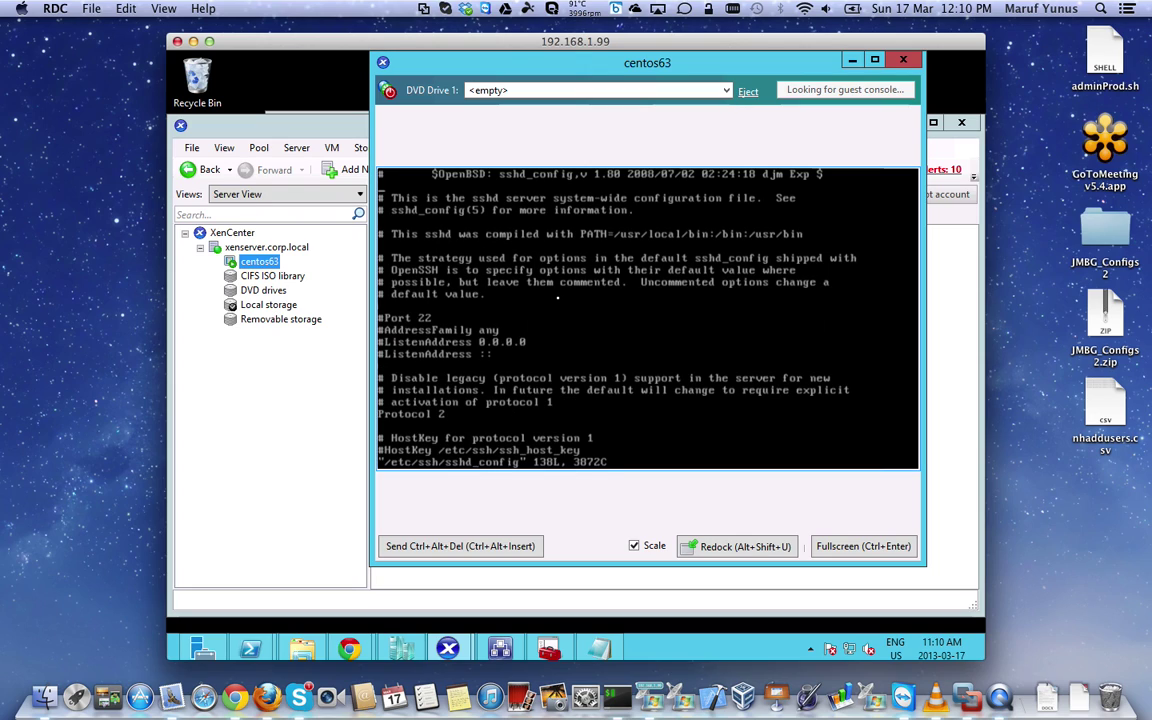
Search sshd_config for the Permit setting and uncomment PermitRootLogin yes
text(/Remote)
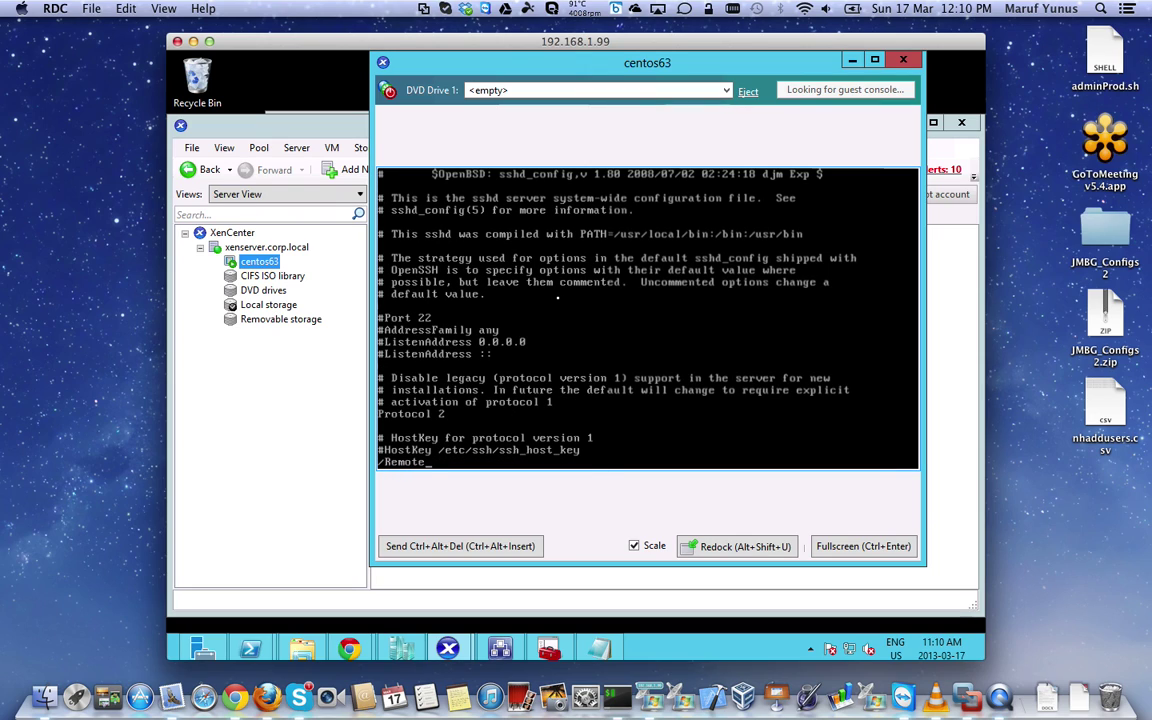
key(Return)
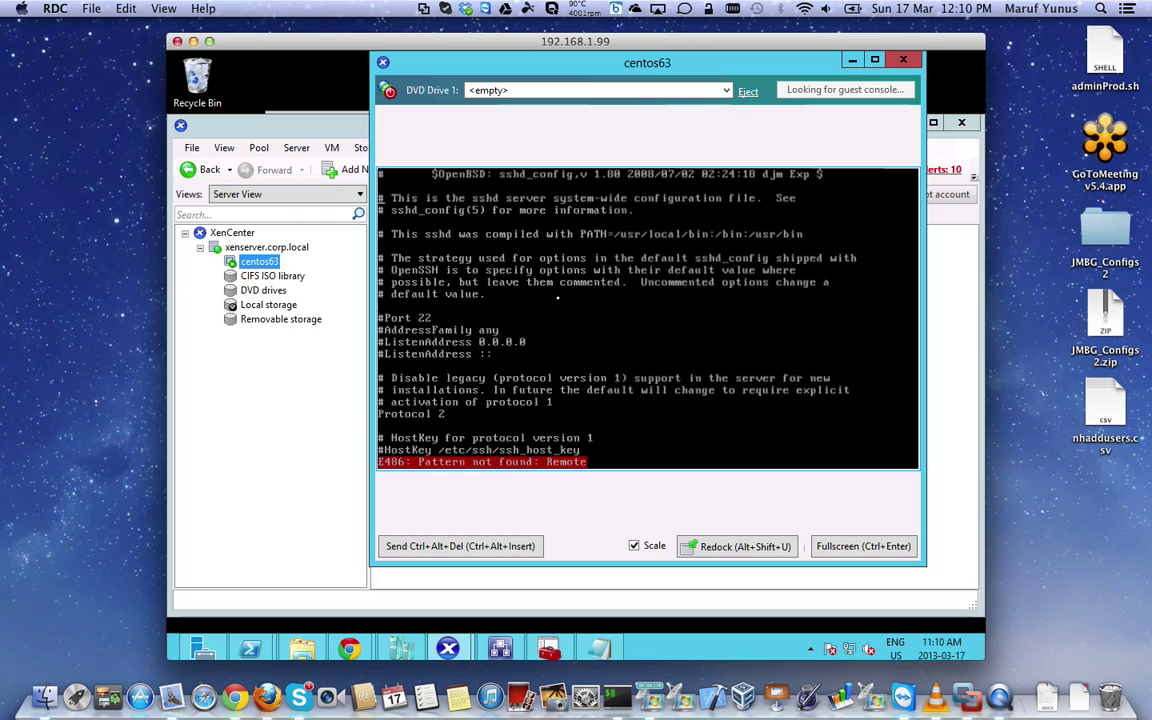
text(/Permin)
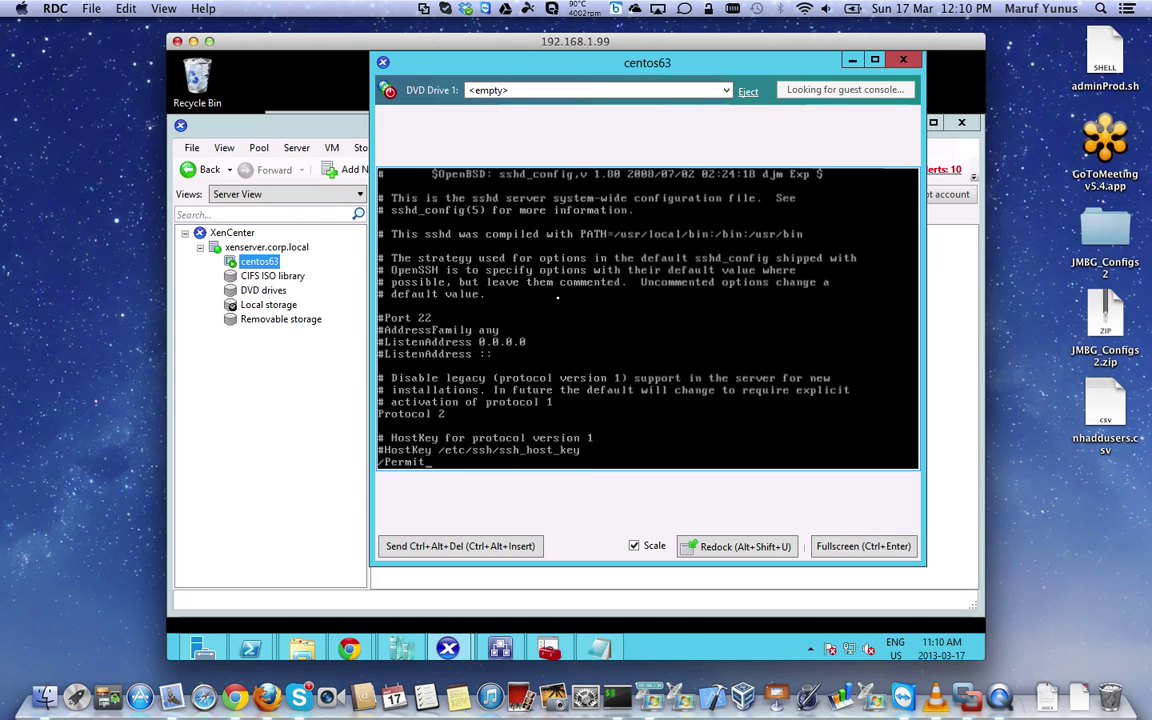
key(BackSpace)
text(t)
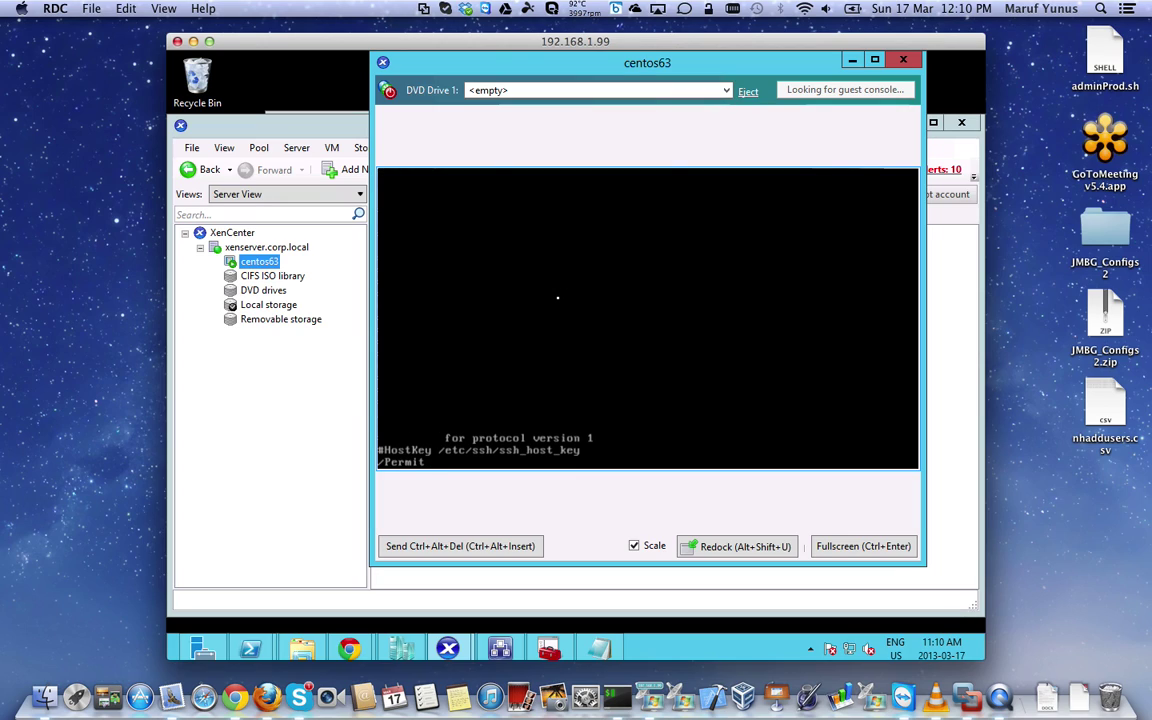
key(Return)
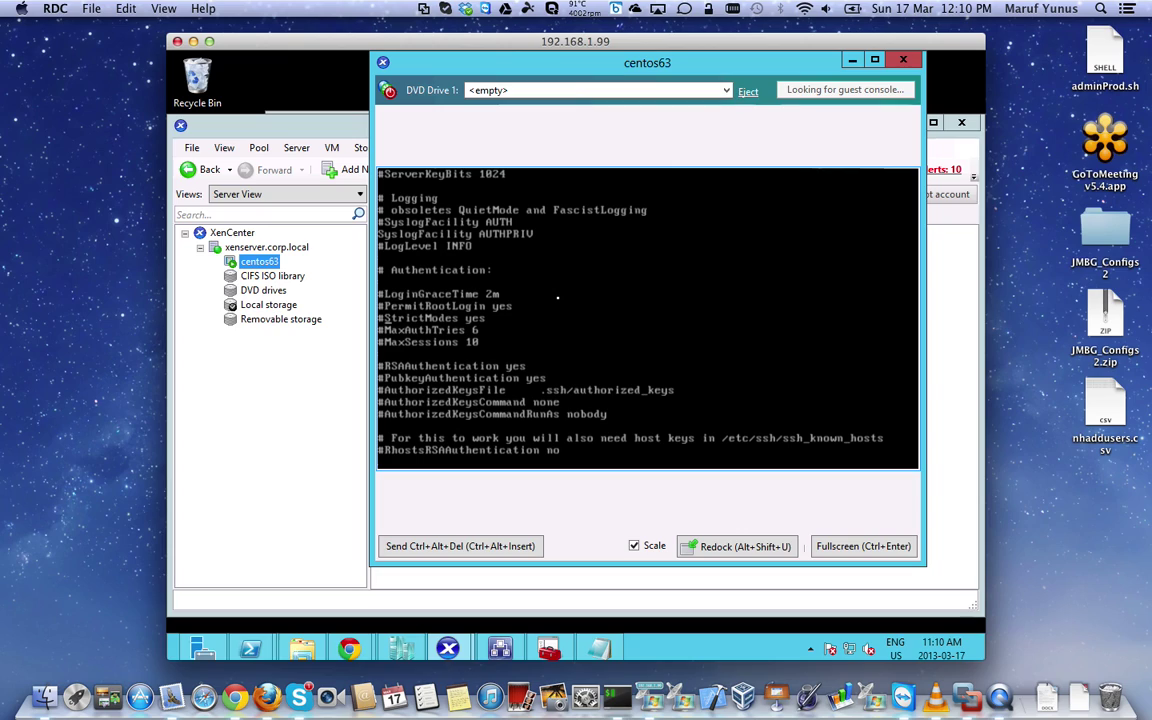
key(x)
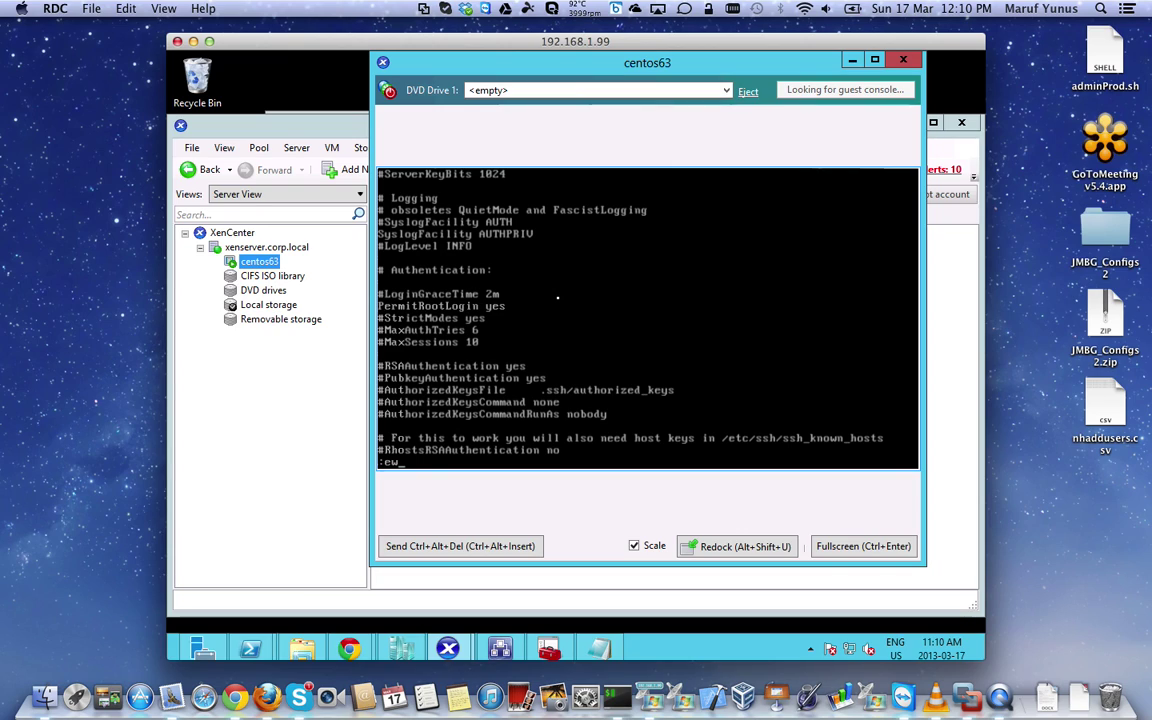
Save sshd_config with :wq and run service sshd restart
text(:wq!)
key(Return)
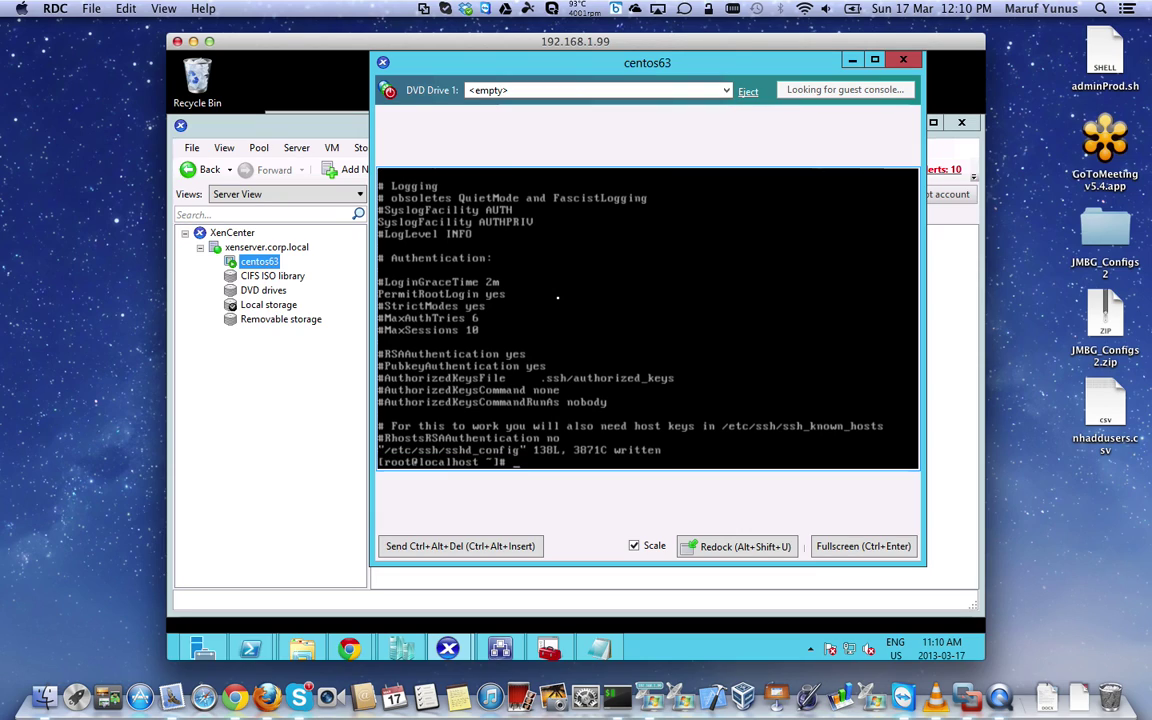
text(service sss)
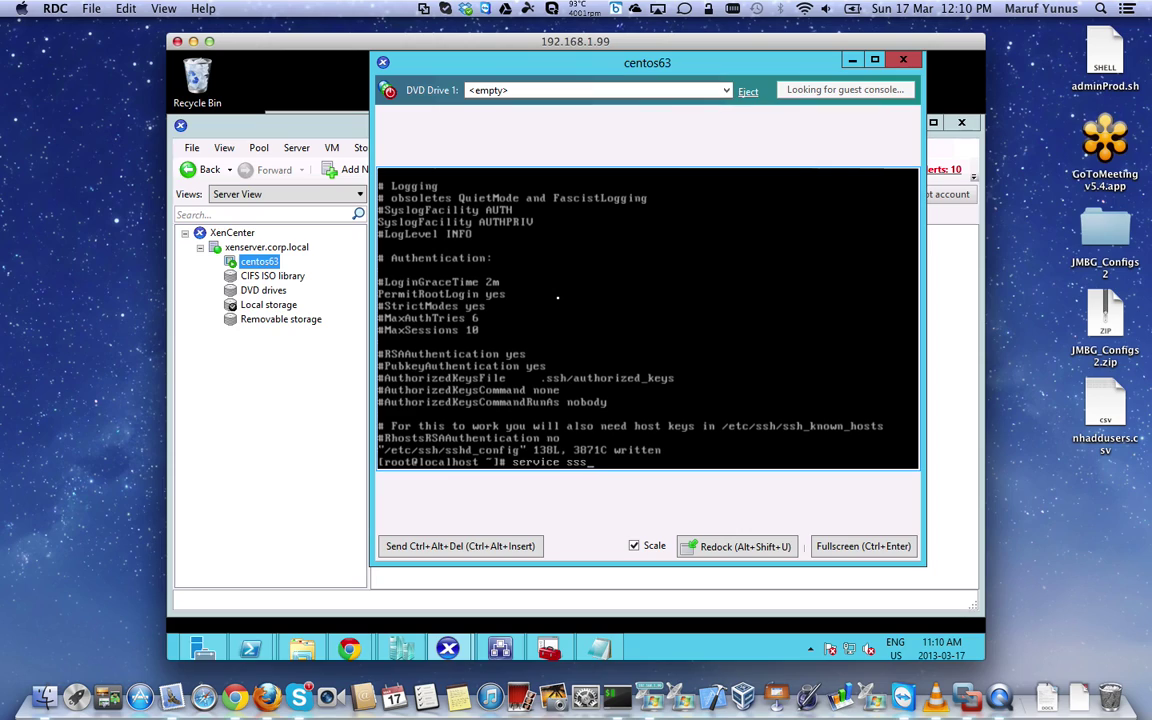
key(BackSpace)
text(hd serv)
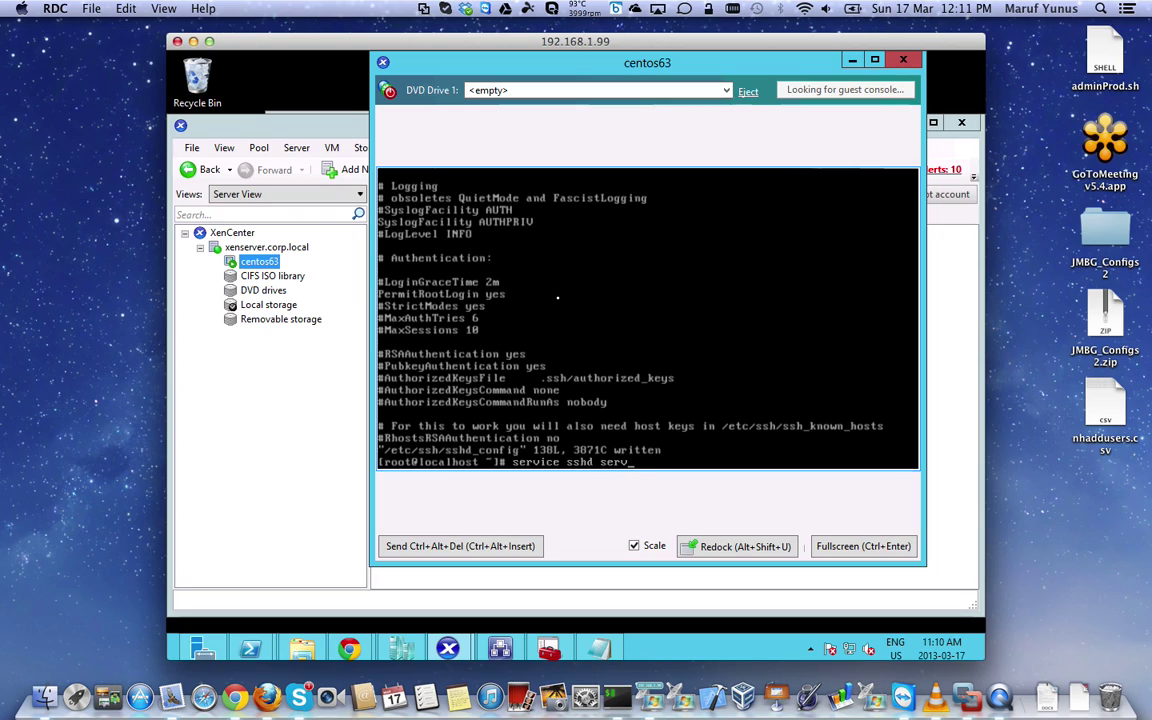
text(ice)
key(BackSpace)
key(BackSpace)
key(BackSpace)
key(BackSpace)
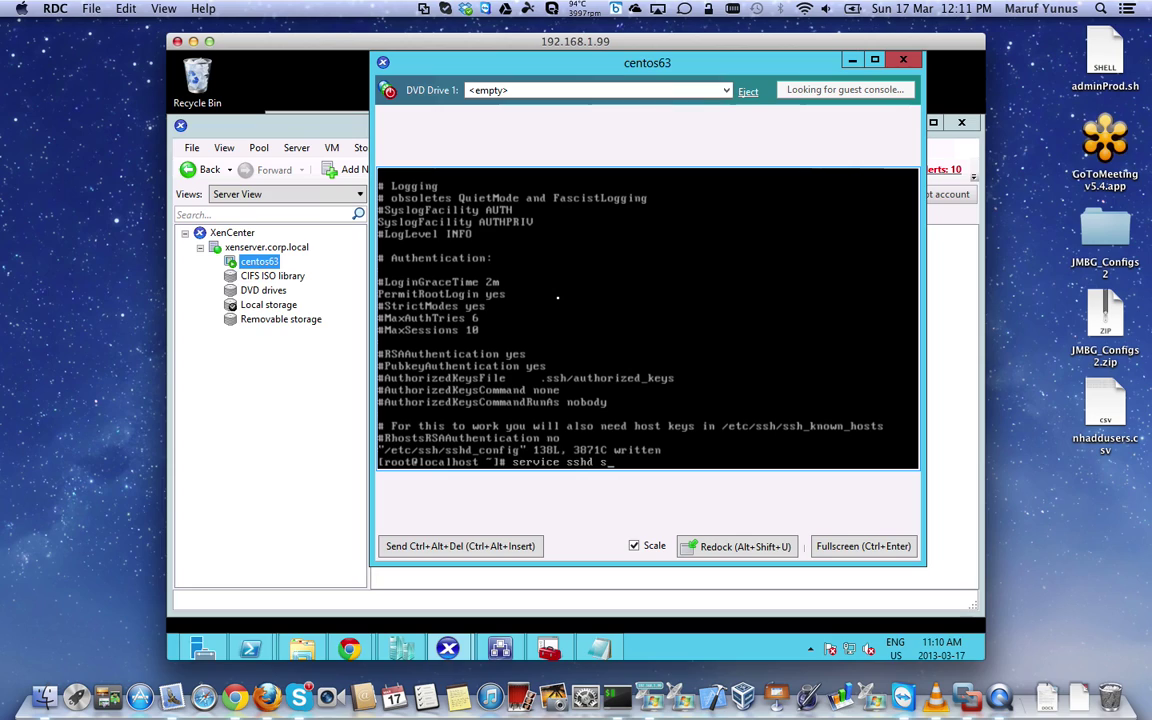
key(BackSpace)
text(restart)
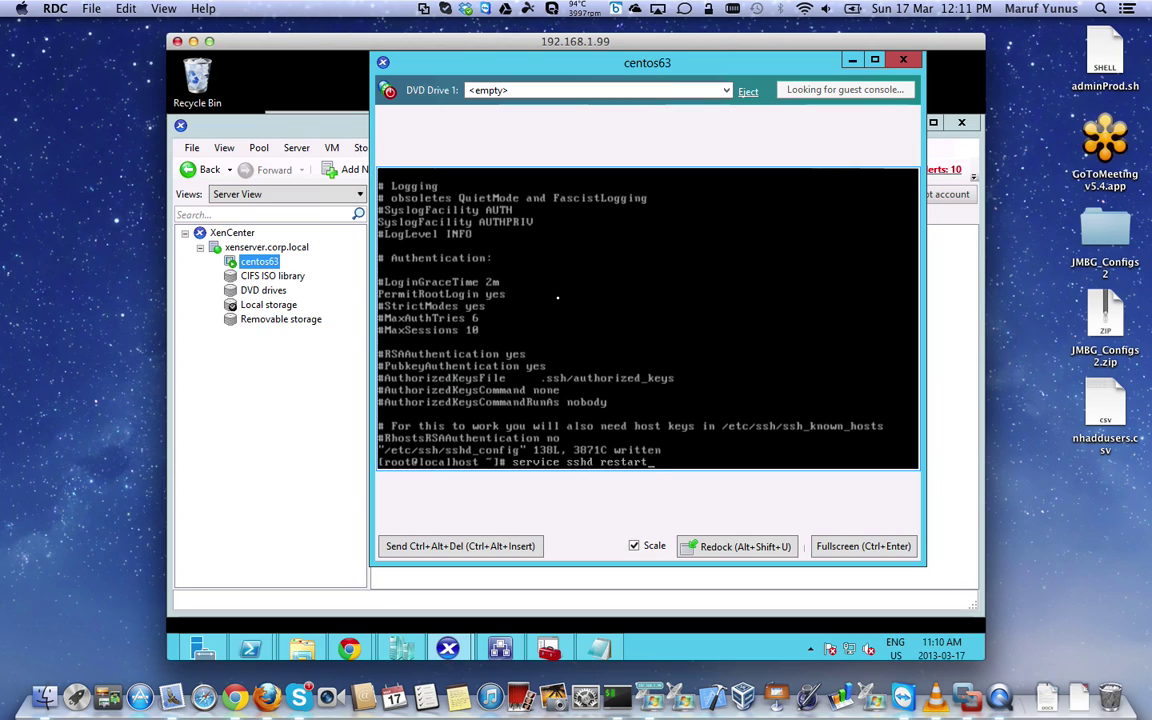
key(Return)
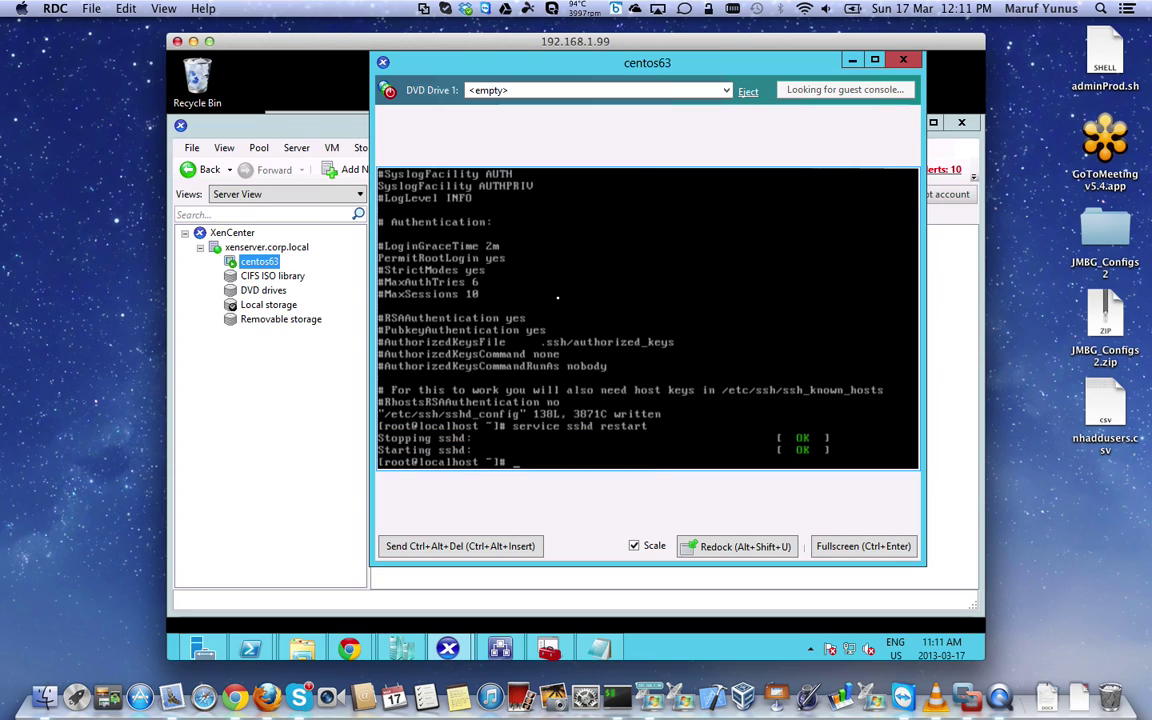
Open a new iTerm window with the Default Profile, enlarge it, and begin typing ssh 192.168.1
right_click(620, 703)
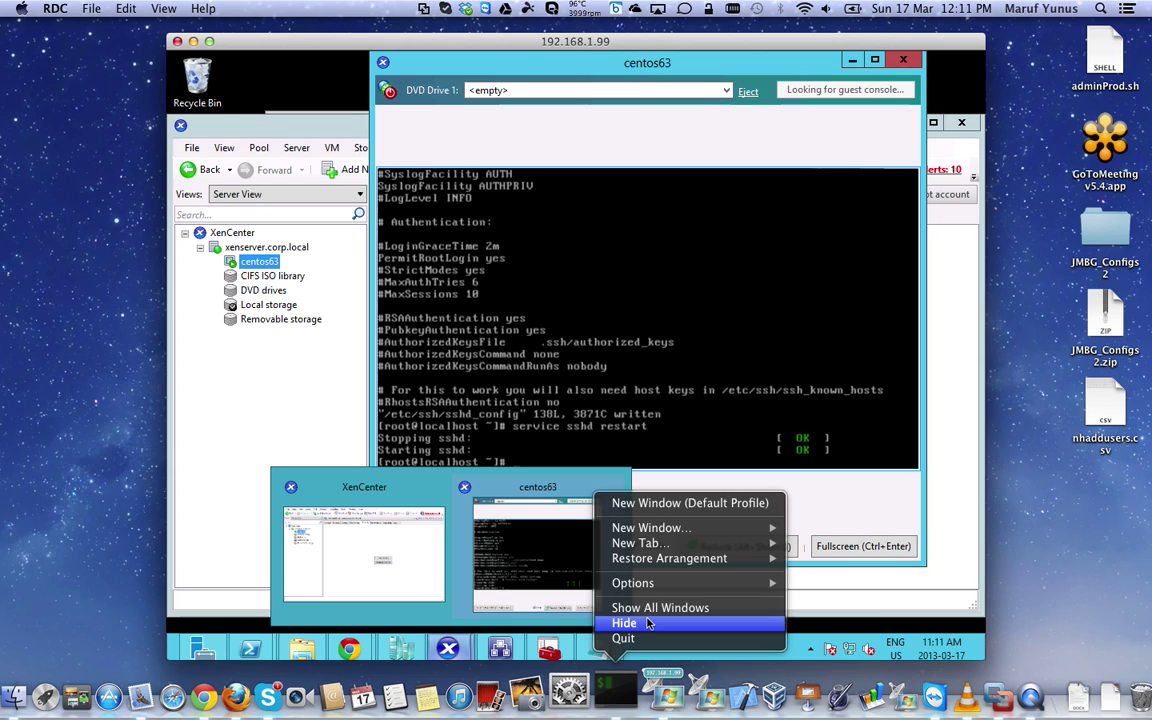
mouse_move(683, 537)
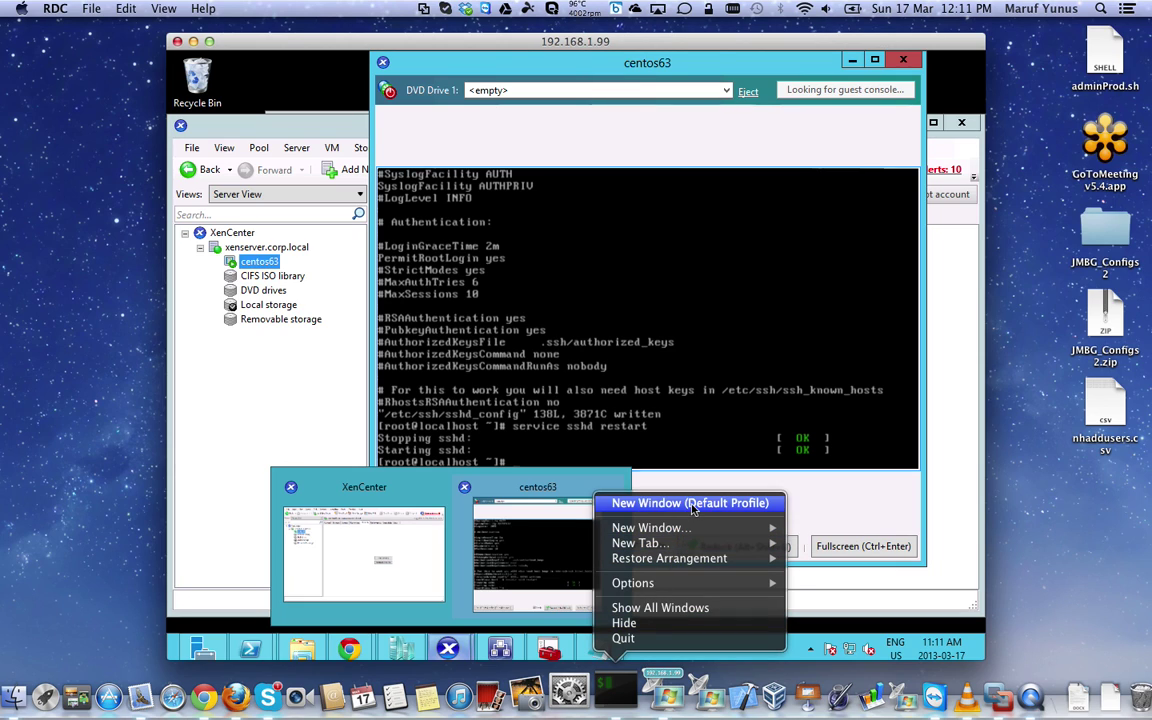
click(682, 503)
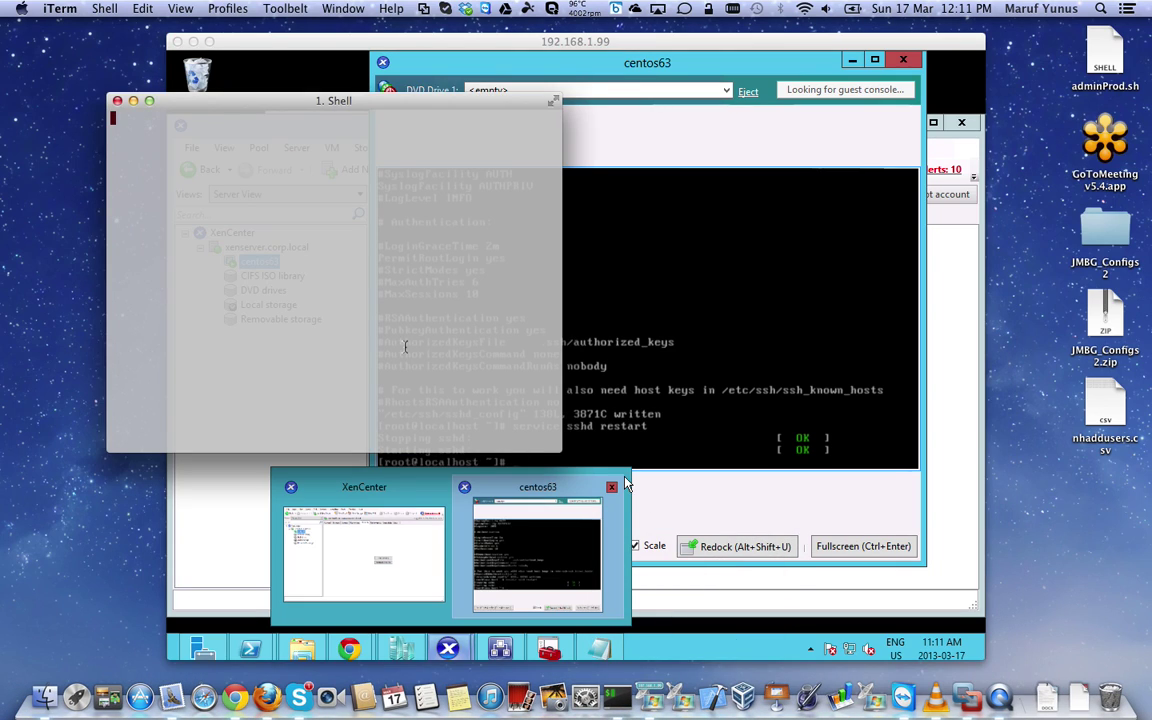
click(149, 101)
text(ssh )
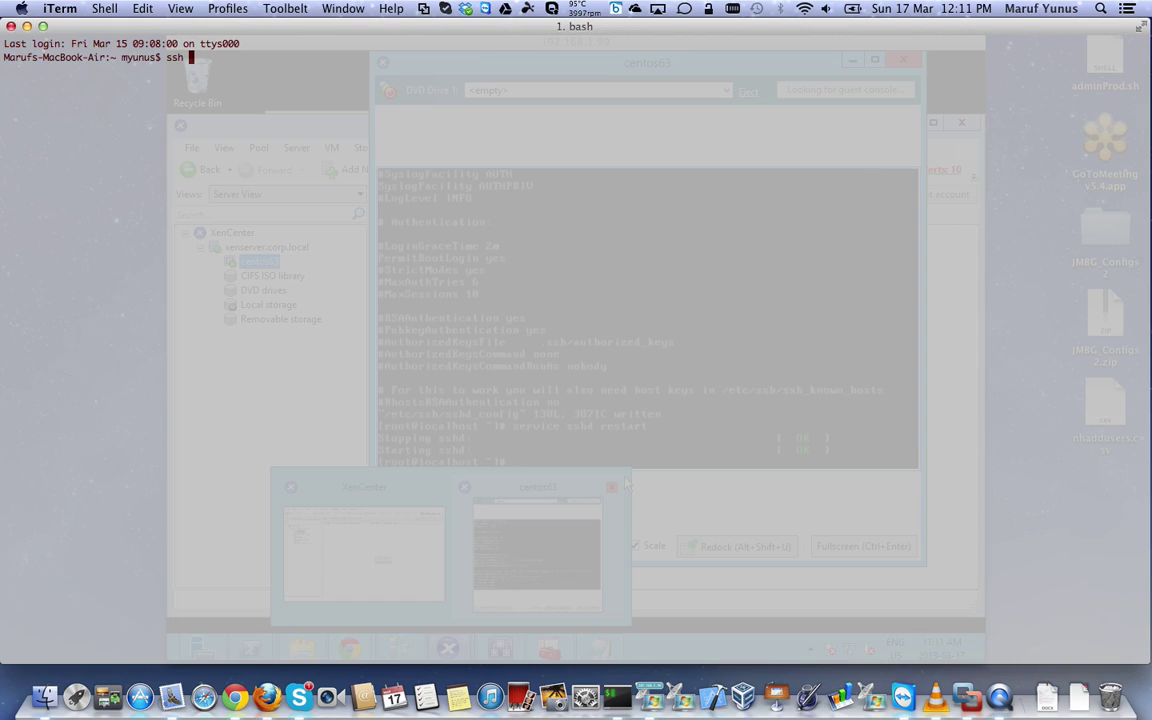
text(192.168.1.)
Run ifconfig in the centos63 console to find its address, 192.168.1.116
drag(251, 26, 330, 492)
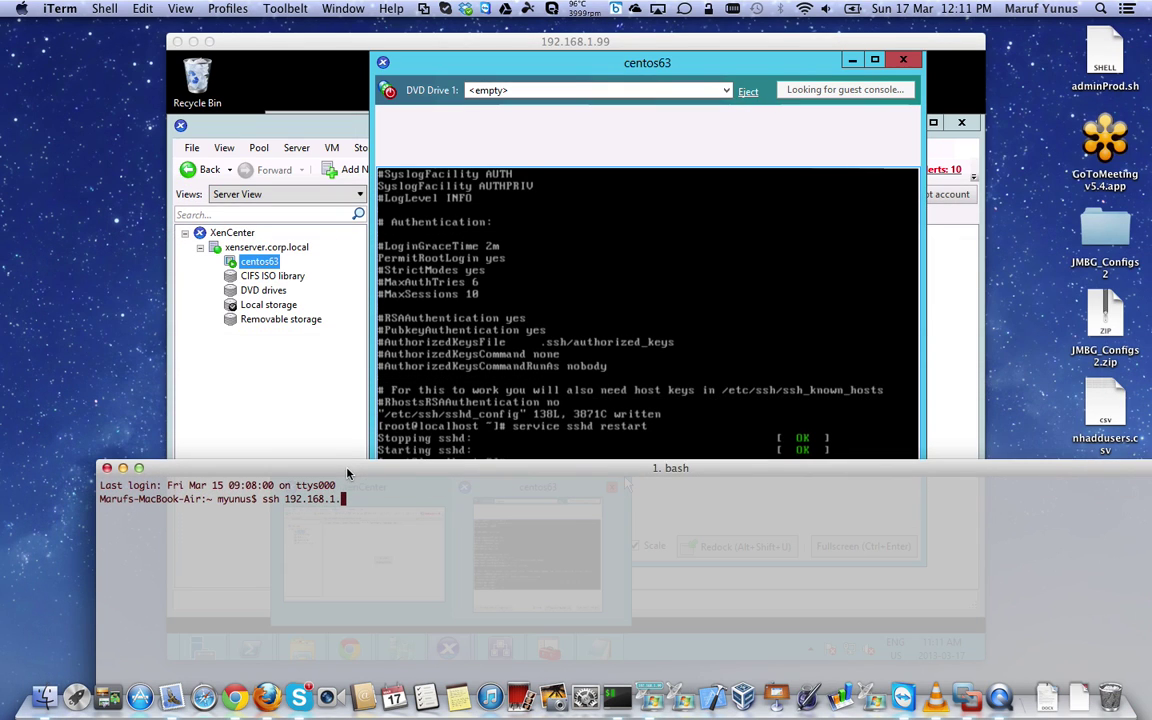
click(497, 402)
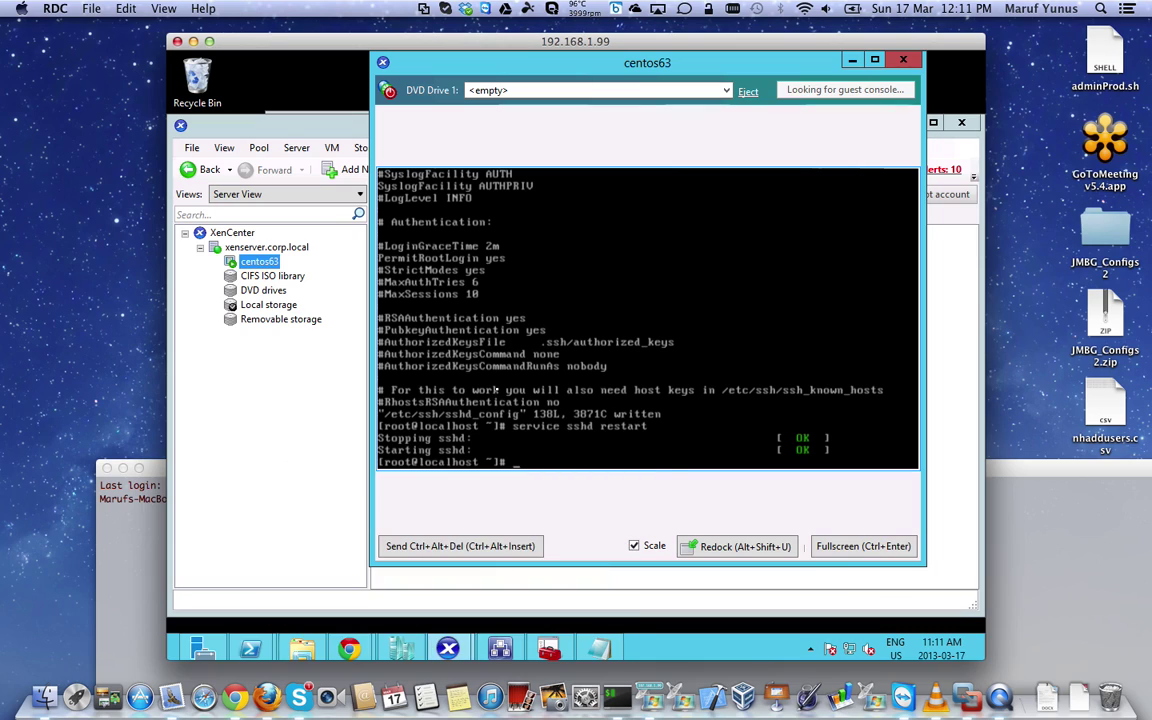
text(ifconfig)
key(Return)
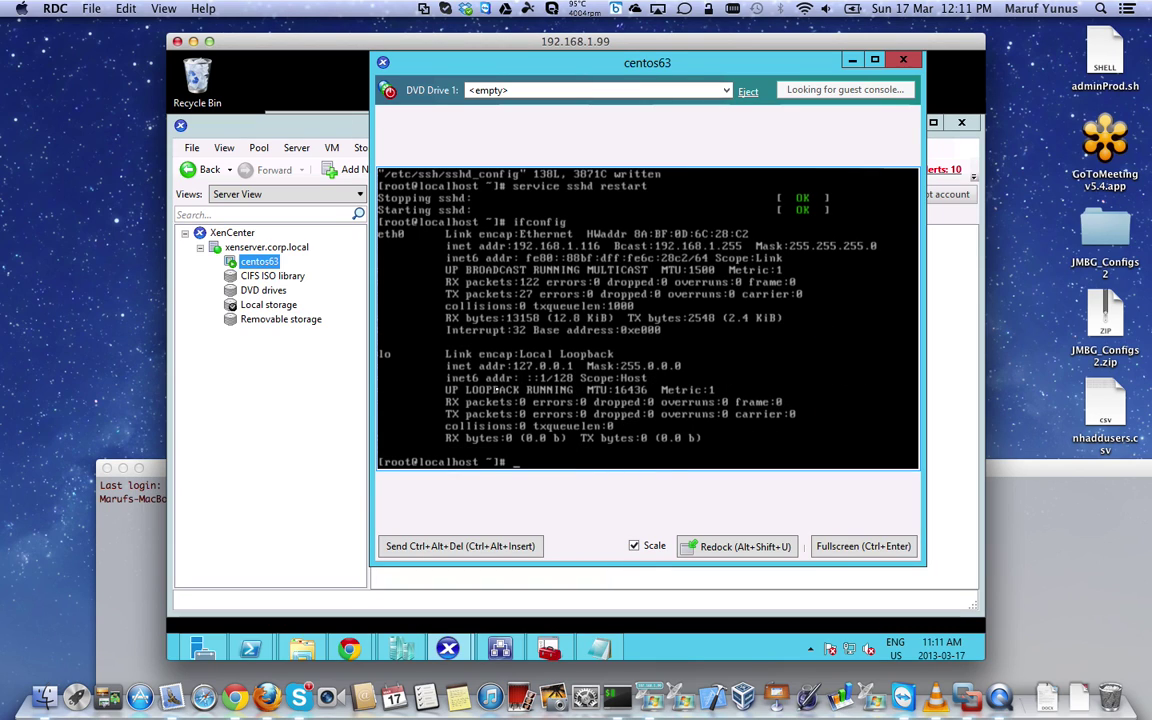
Start an ssh connection to 192.168.1.116 from iTerm, then abort it
click(110, 500)
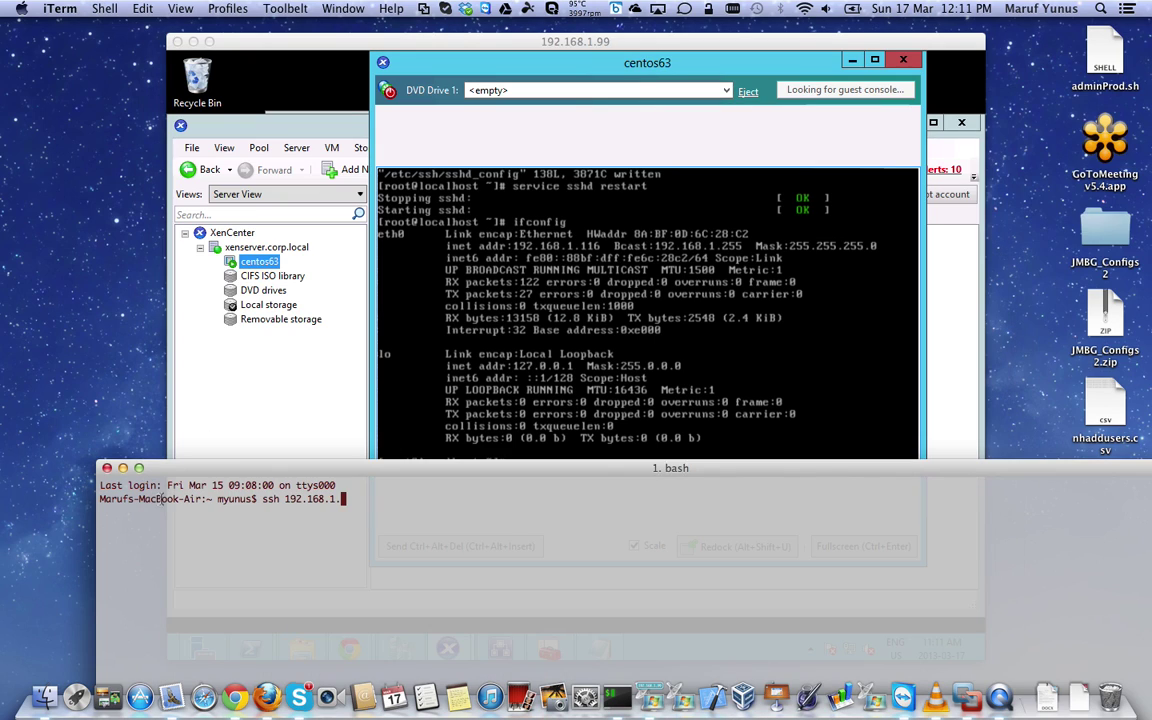
drag(177, 471, 174, 216)
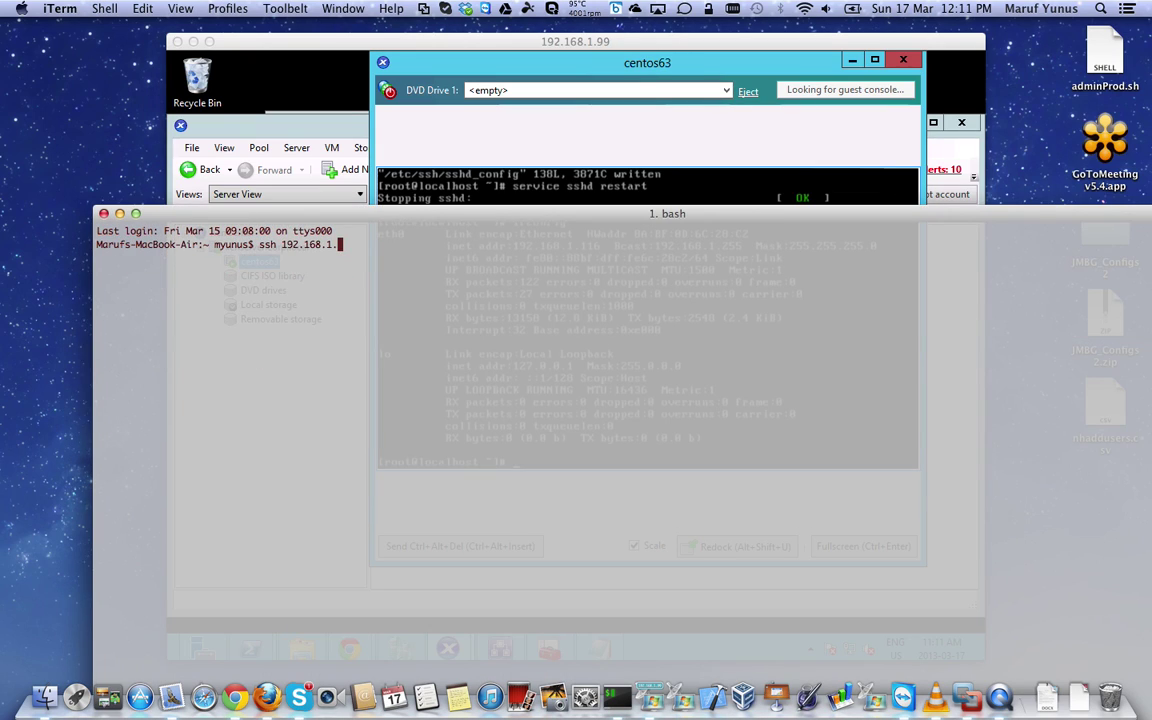
text(116)
key(Return)
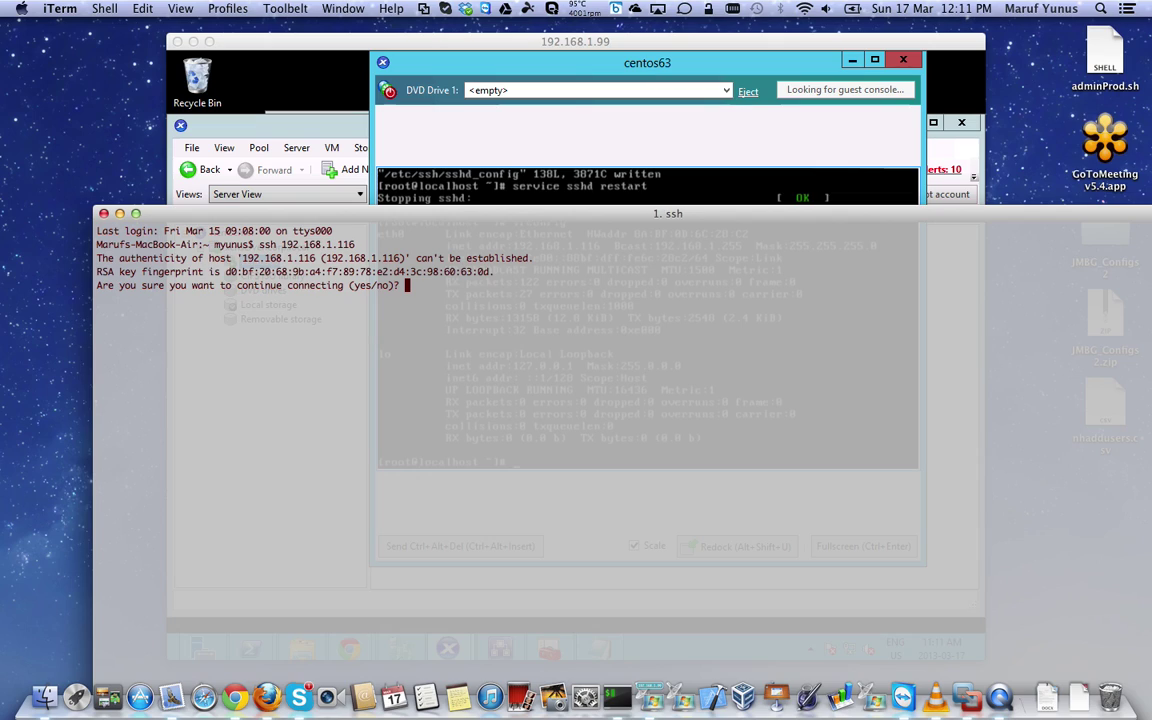
key(ctrl+c)
key(Up)
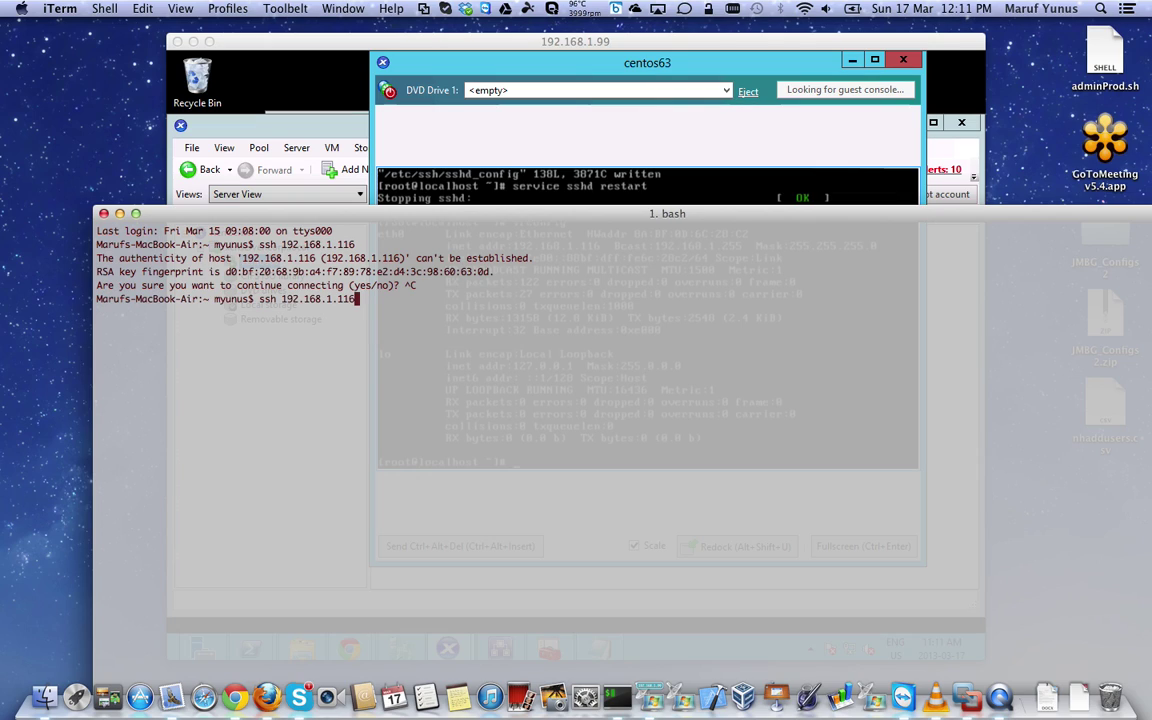
key(Left)
key(Left)
key(Left)
key(Left)
key(Left)
key(Left)
key(Left)
key(Left)
key(Left)
key(Left)
key(Left)
key(Left)
key(Left)
text(root@)
key(Return)
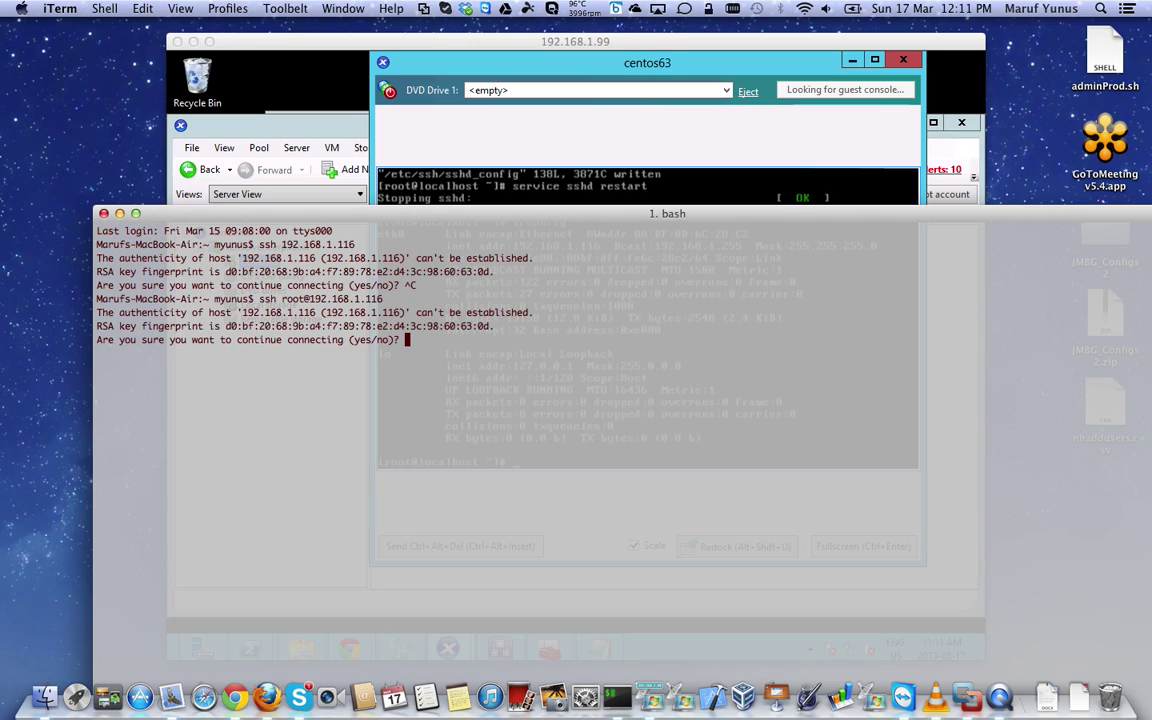
text(yes)
key(Return)
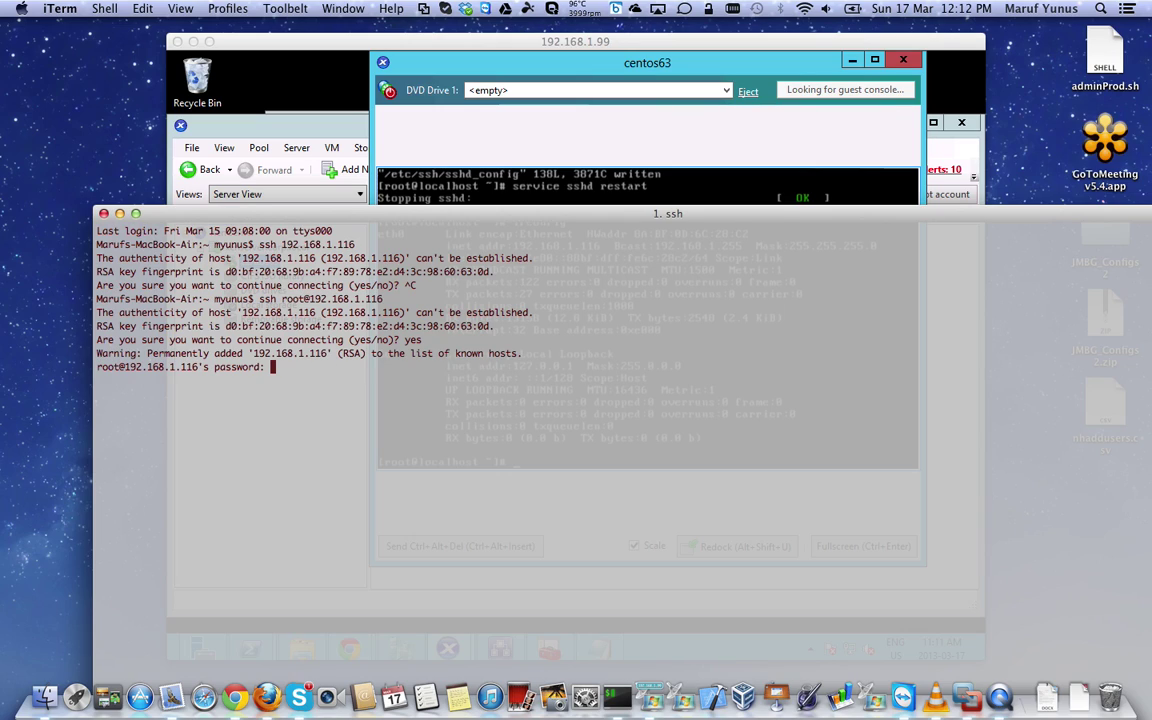
key(Return)
Run ifconfig and top over ssh and enlarge the terminal window
text(ifconfig)
key(Return)
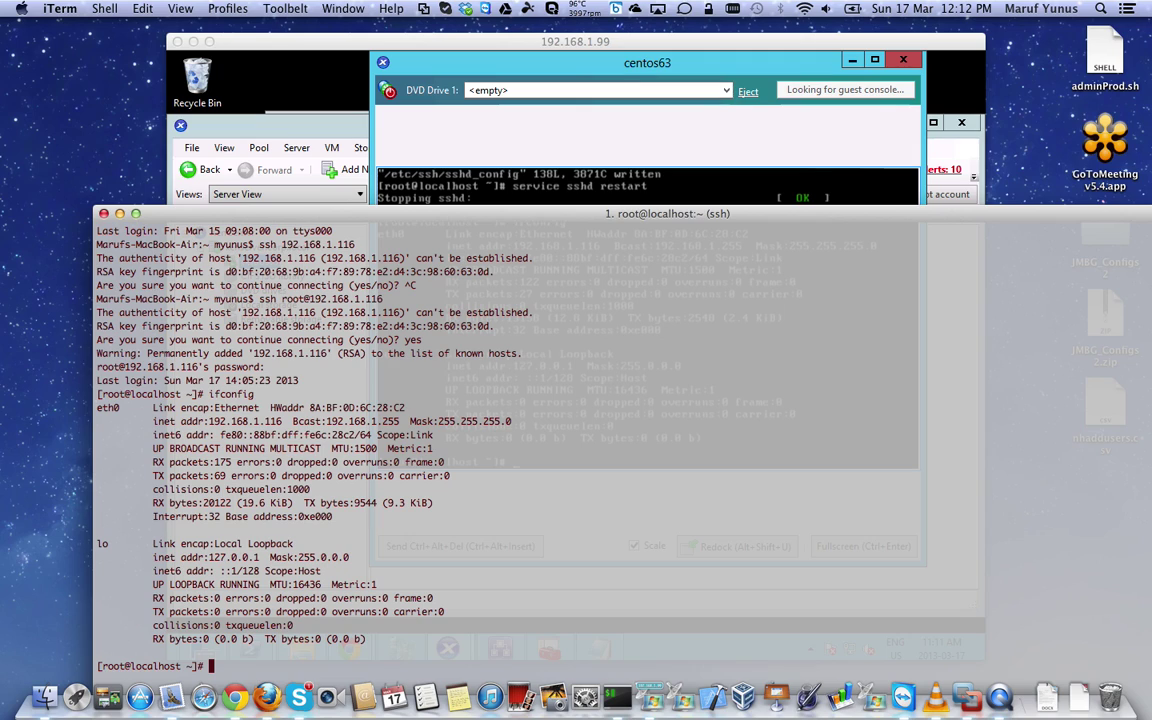
text(top)
key(Return)
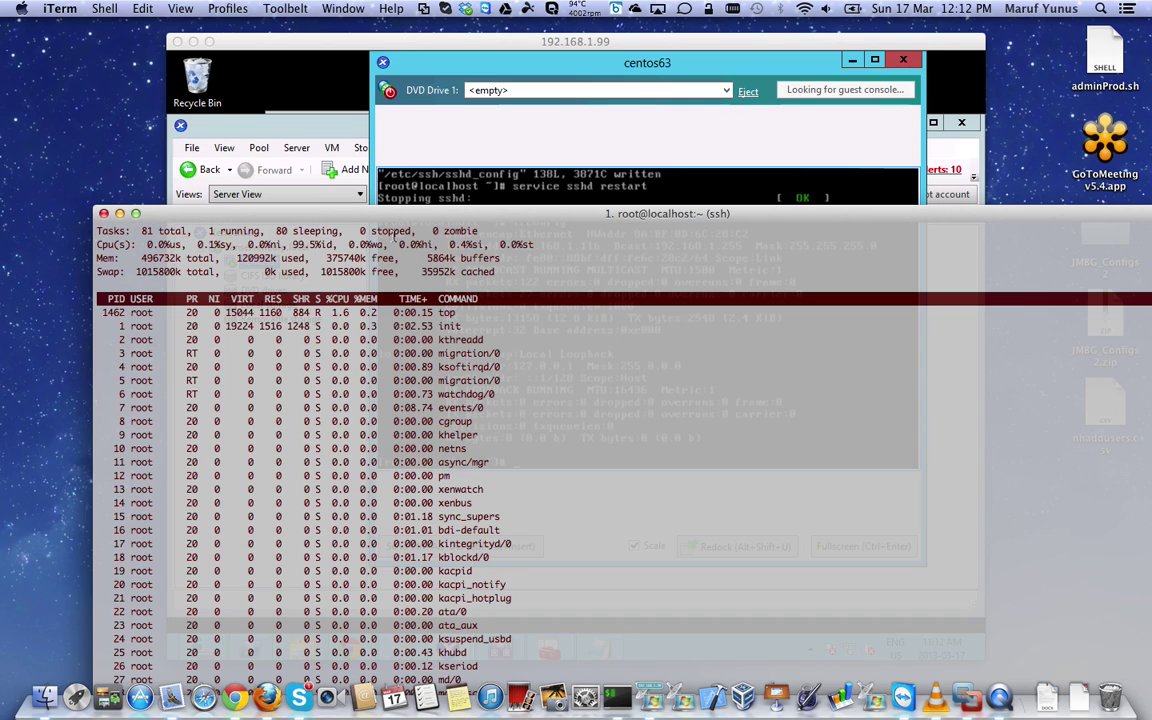
click(136, 213)
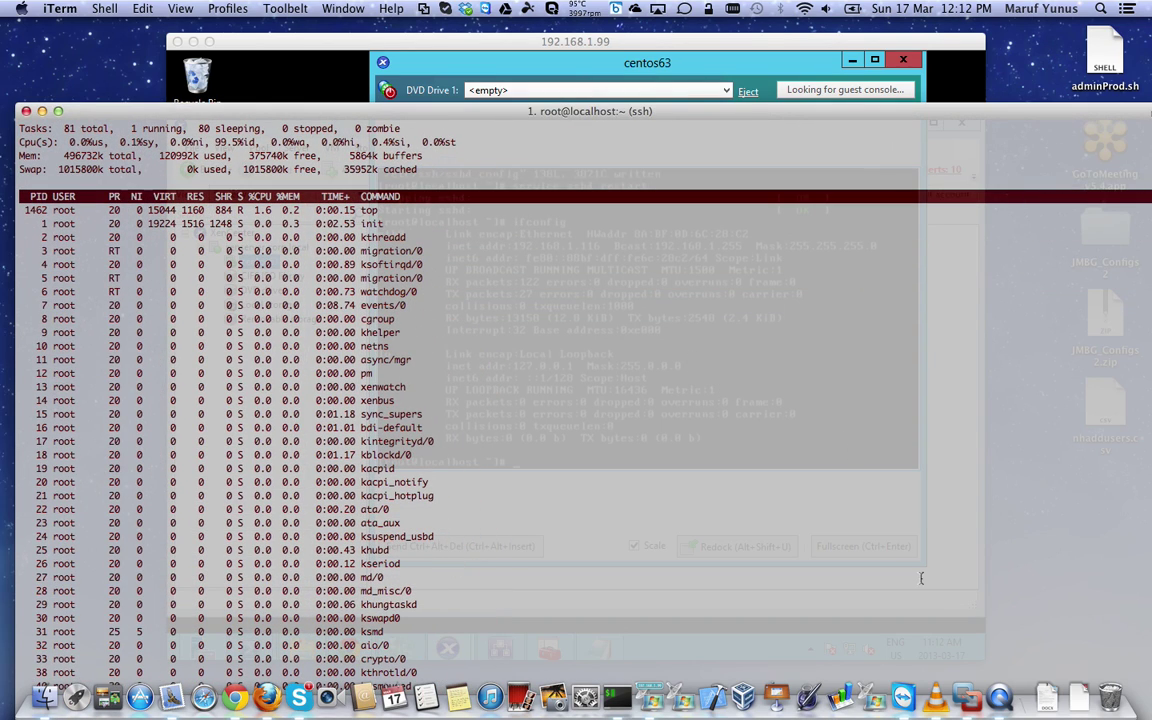